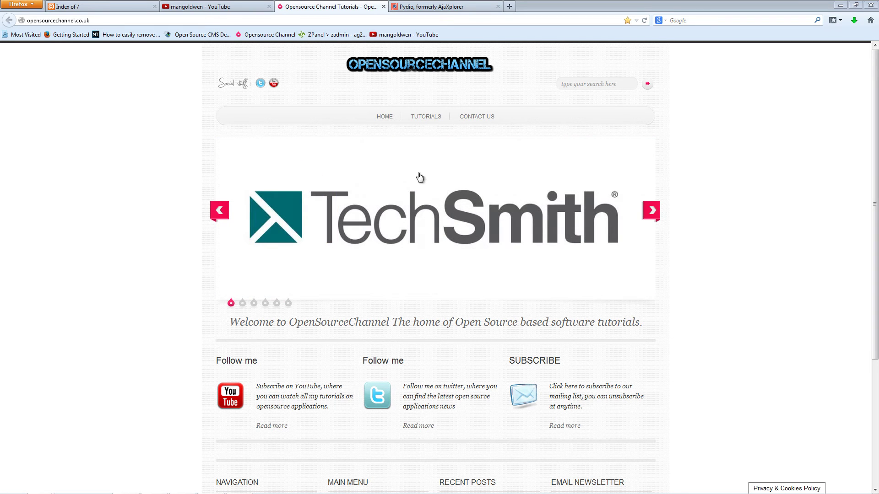
- Bring up the Pydio community homepage at pyd.io in Firefox
{"action": "left_click", "coordinate": [438, 9]}
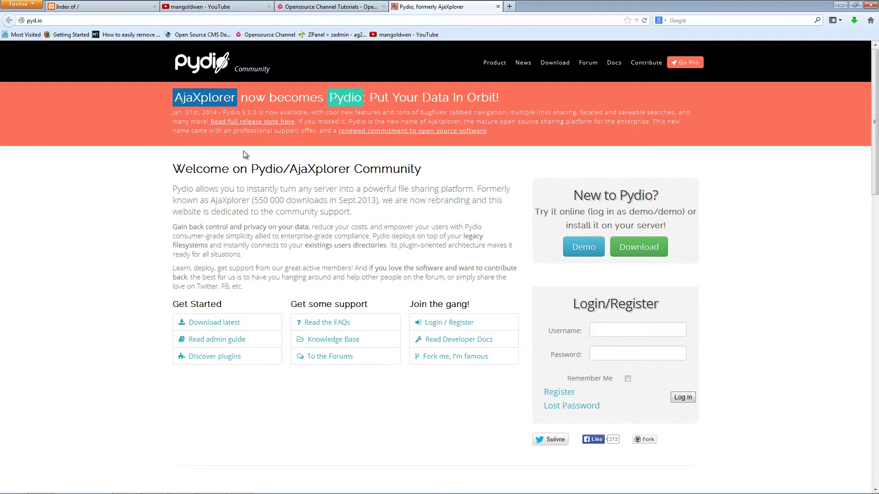
- Check the pydio.tk tab, then request Pydio's manual installation package, skipping the mailing-list signup
{"action": "left_click", "coordinate": [122, 9]}
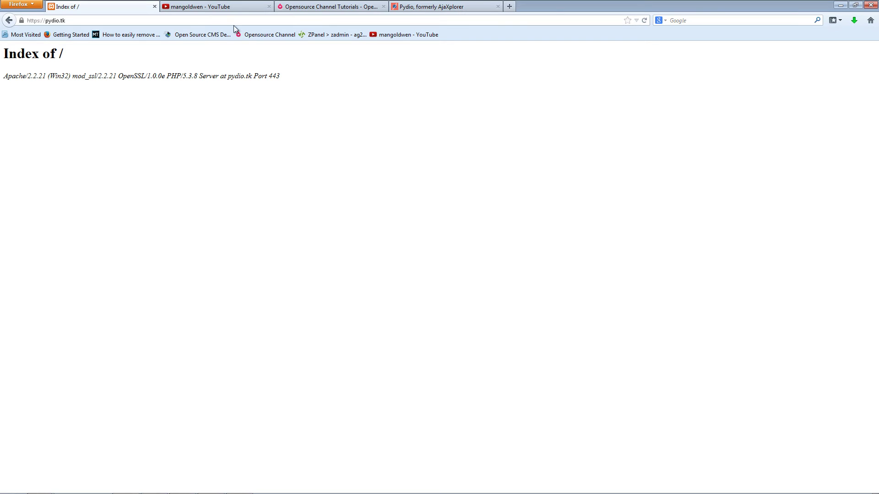
{"action": "left_click", "coordinate": [412, 7]}
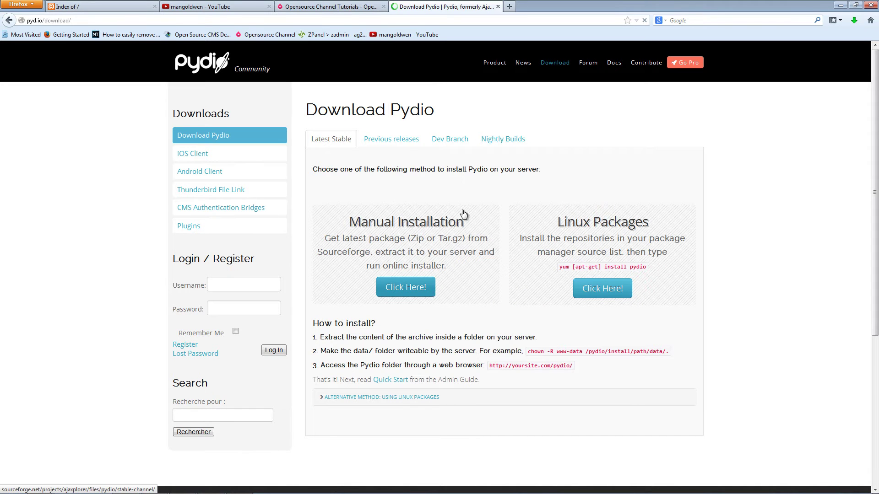
{"action": "left_click", "coordinate": [409, 288]}
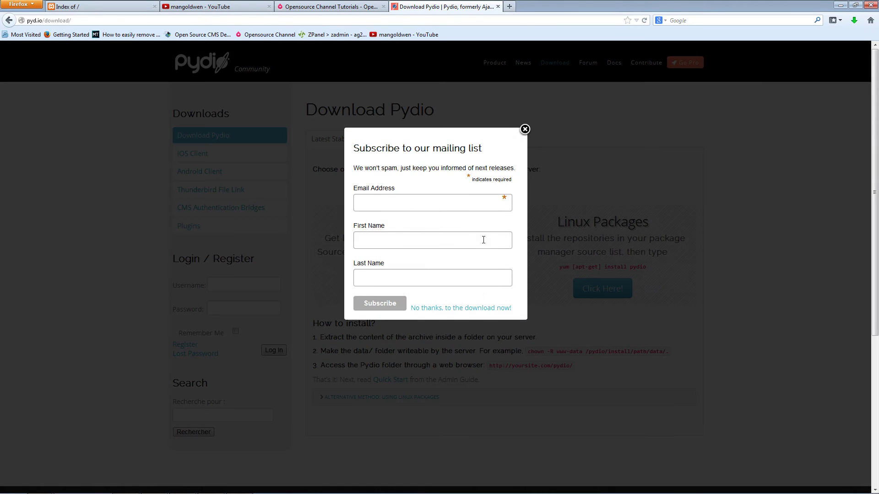
{"action": "left_click", "coordinate": [452, 308]}
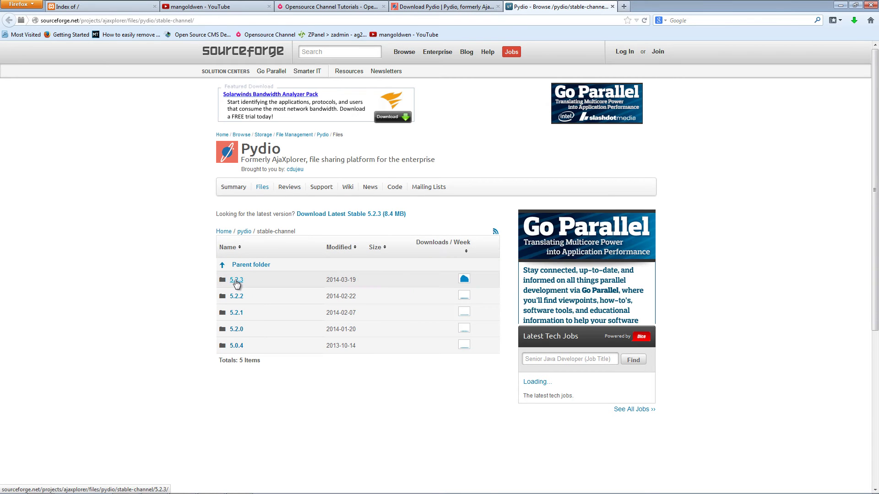
- Open the 5.2.3 release and save pydio-core-5.2.3.zip to disk
{"action": "left_click", "coordinate": [236, 282]}
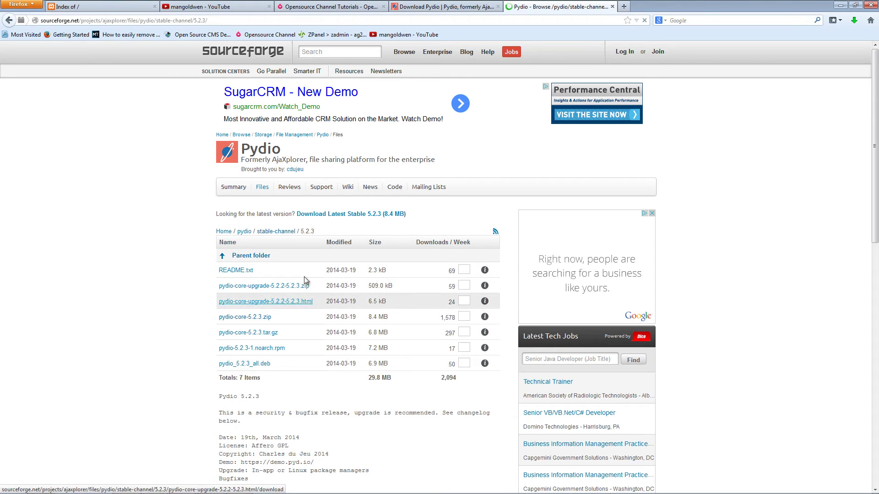
{"action": "left_click", "coordinate": [256, 330]}
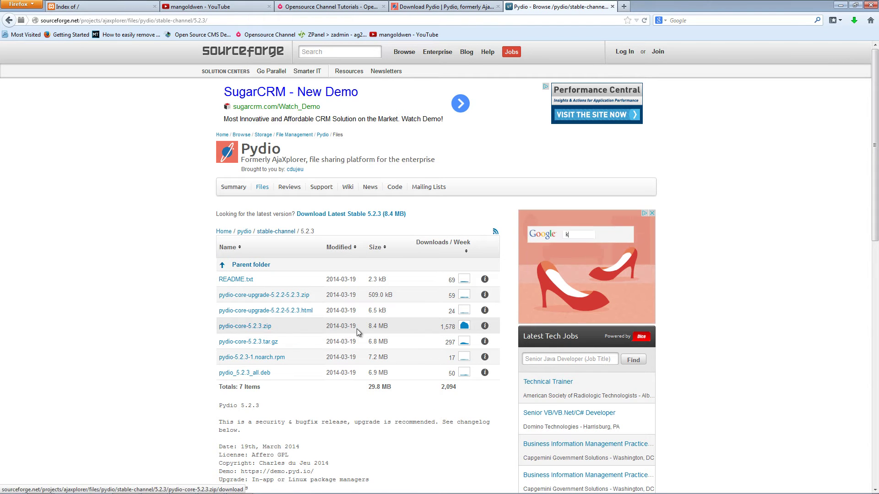
{"action": "middle_click", "coordinate": [261, 329]}
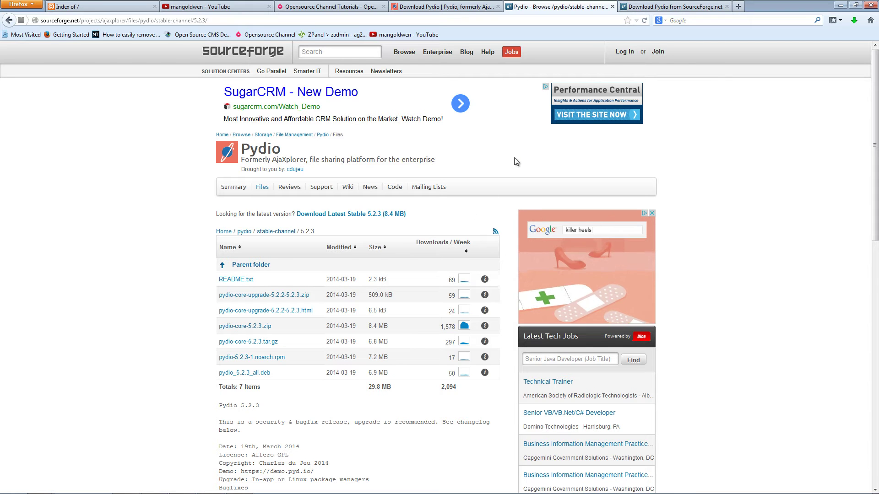
{"action": "left_click", "coordinate": [668, 7]}
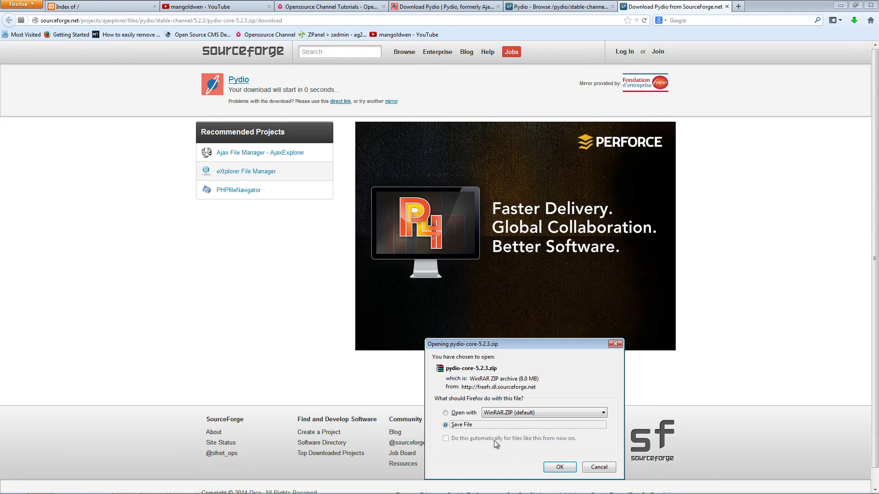
{"action": "left_click", "coordinate": [559, 468]}
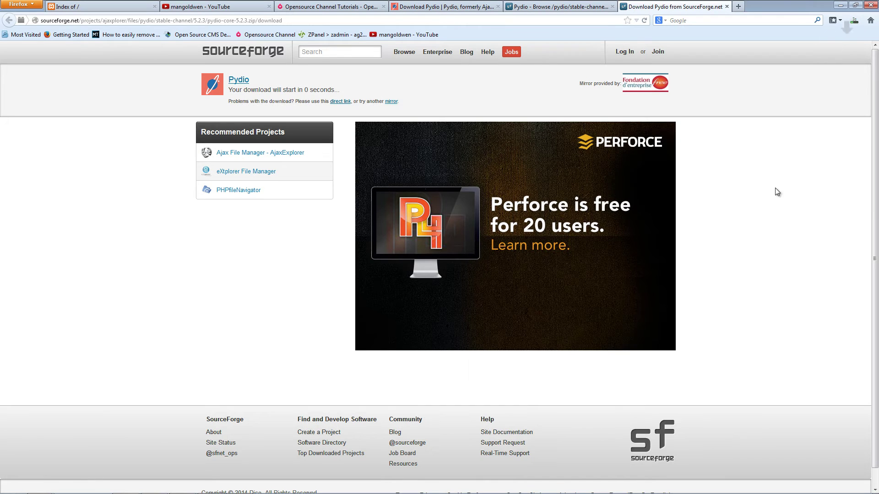
- Open the folder containing the downloaded zip and close the SourceForge file listing
{"action": "left_click", "coordinate": [854, 21]}
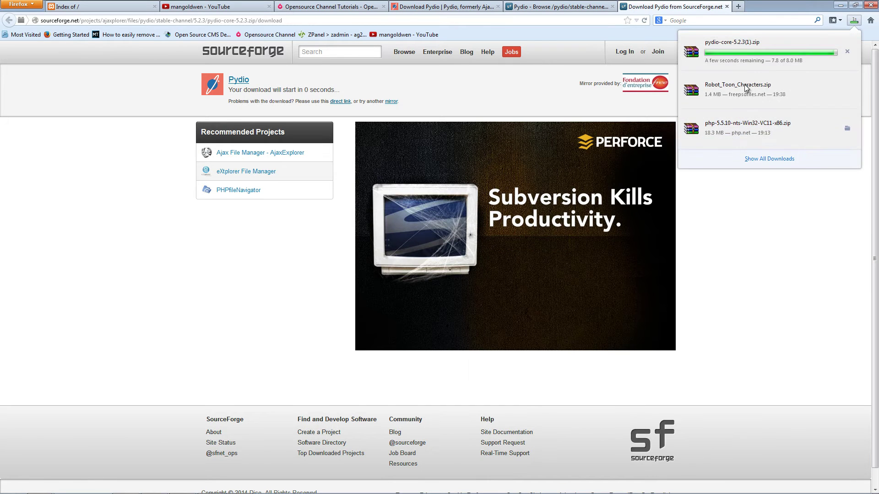
{"action": "right_click", "coordinate": [766, 66]}
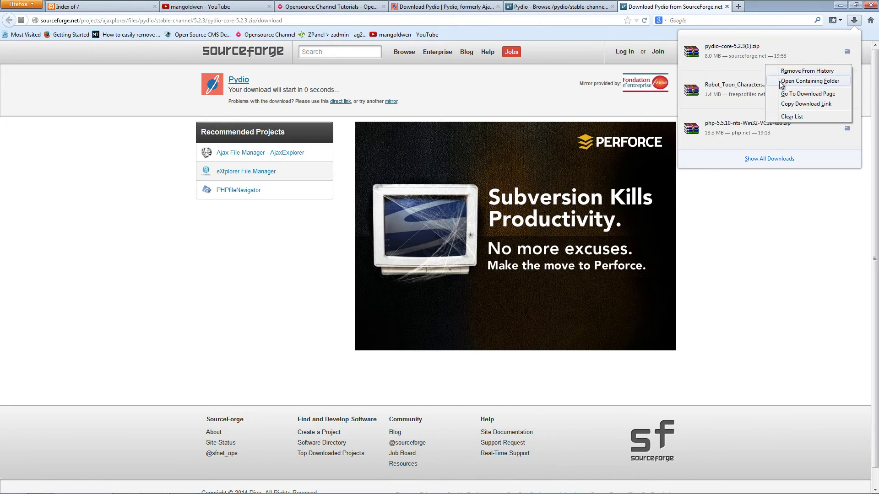
{"action": "left_click", "coordinate": [783, 81]}
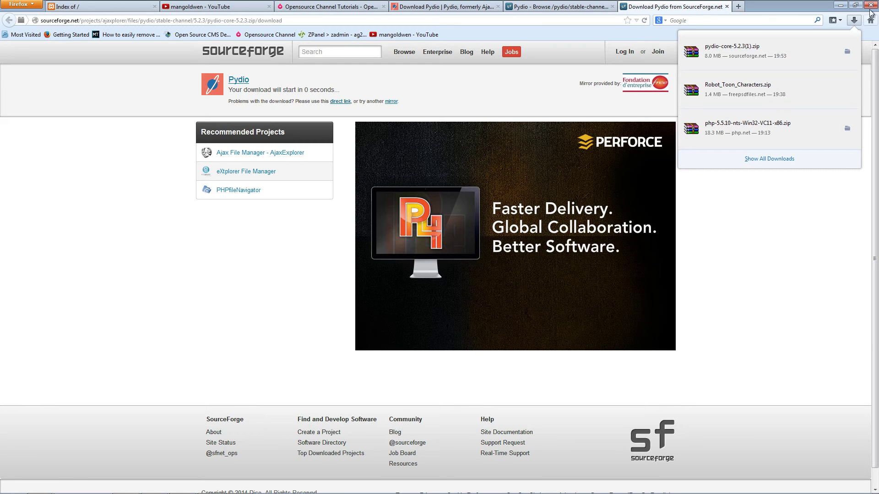
{"action": "left_click", "coordinate": [725, 9]}
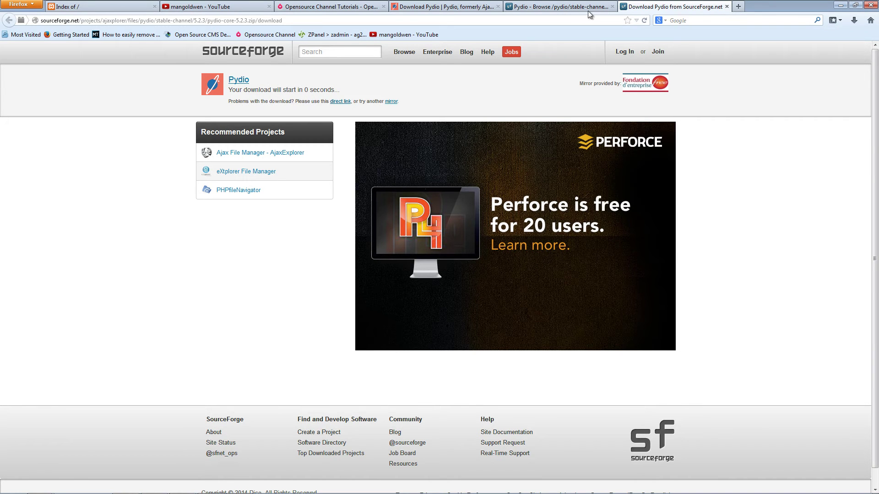
{"action": "left_click", "coordinate": [580, 10]}
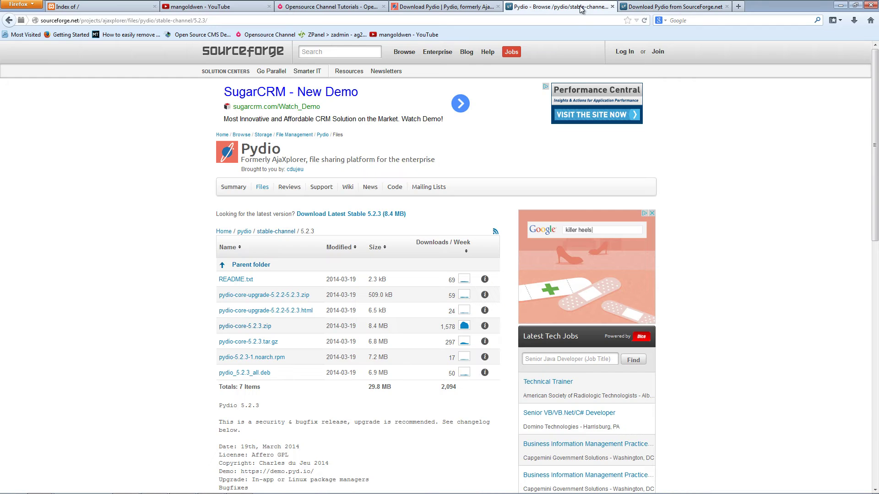
{"action": "left_click", "coordinate": [612, 7]}
- Close the SourceForge page and open pydio-core-5.2.3 from Downloads in WinRAR, dismissing the licence reminder
{"action": "left_click", "coordinate": [612, 7]}
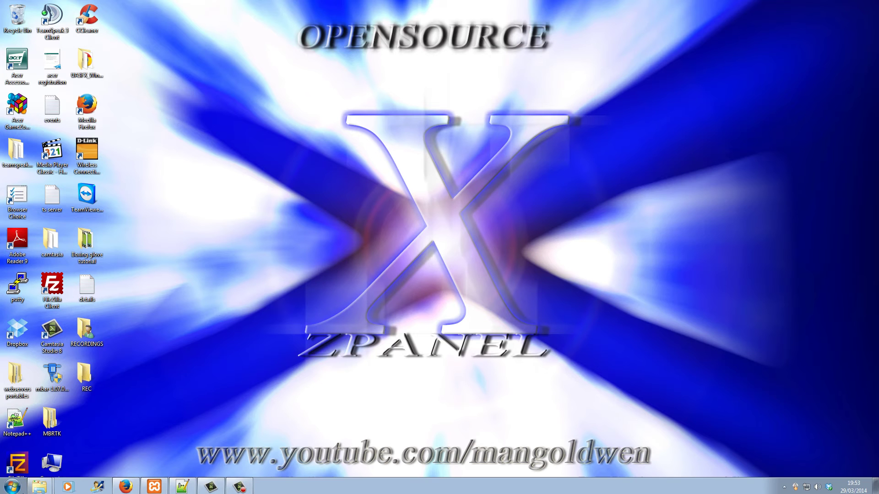
{"action": "mouse_move", "coordinate": [41, 489]}
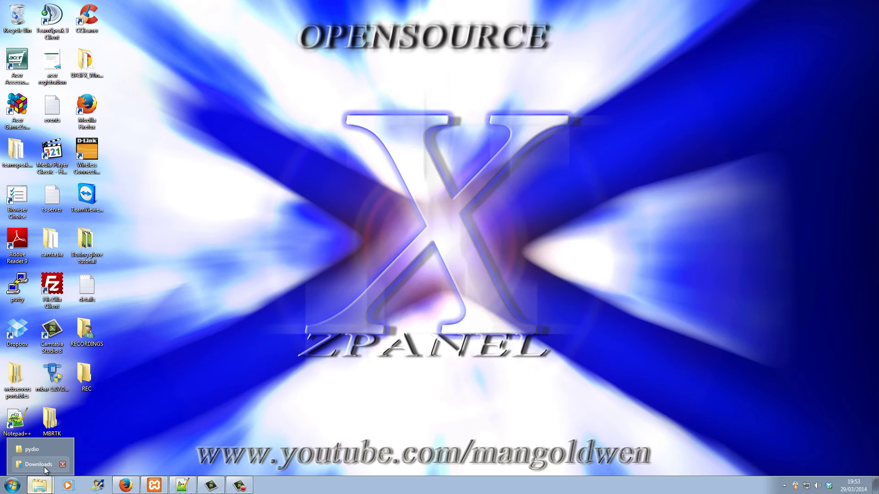
{"action": "left_click", "coordinate": [44, 467]}
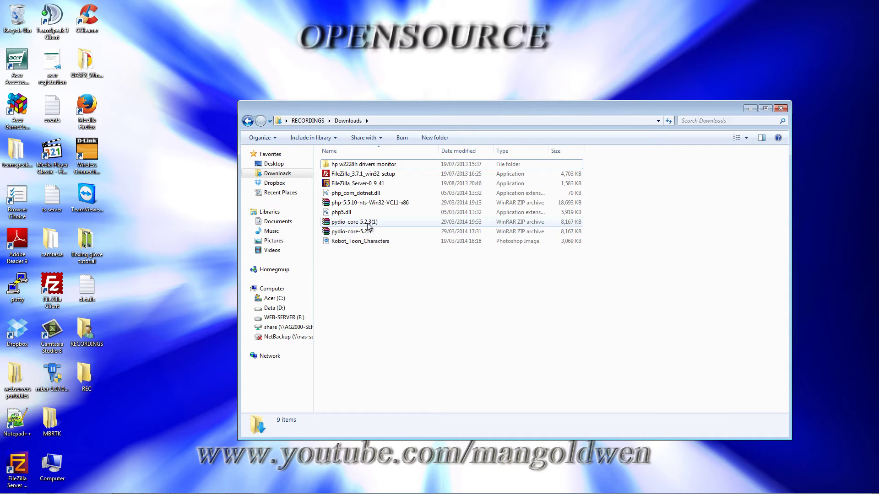
{"action": "double_click", "coordinate": [365, 234]}
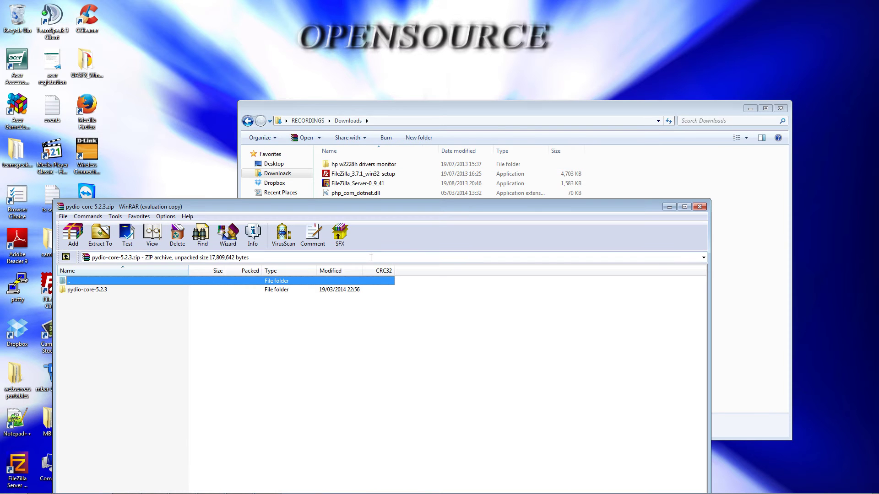
{"action": "left_click_drag", "start_coordinate": [183, 211], "coordinate": [405, 132]}
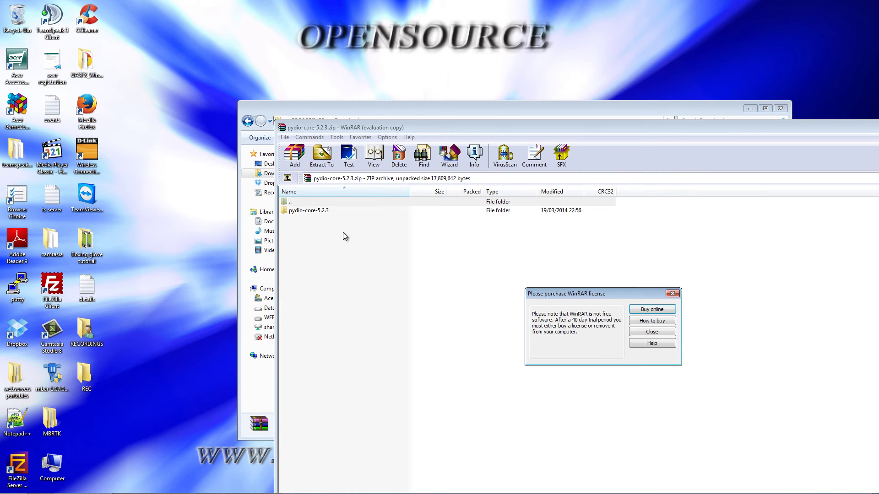
{"action": "left_click", "coordinate": [672, 293]}
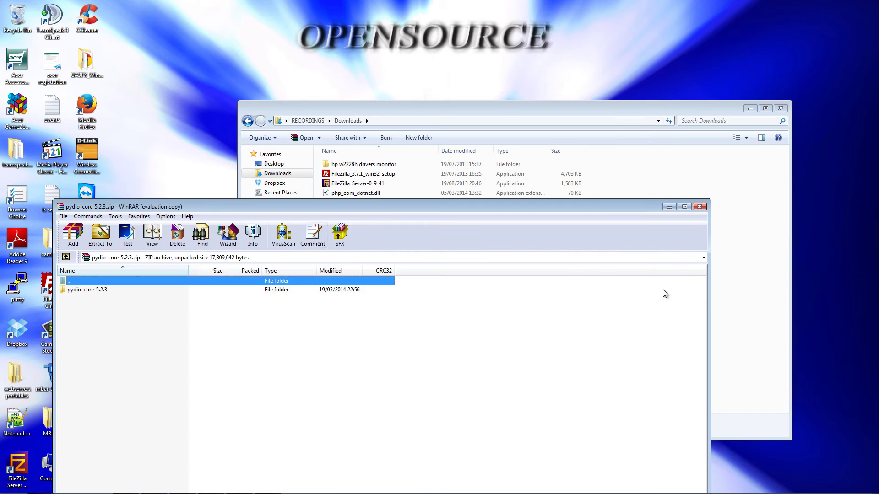
- Enter the pydio-core-5.2.3 folder in the archive and select all 5 folders and 10 files
{"action": "double_click", "coordinate": [130, 291]}
{"action": "left_click_drag", "start_coordinate": [191, 210], "coordinate": [439, 41]}
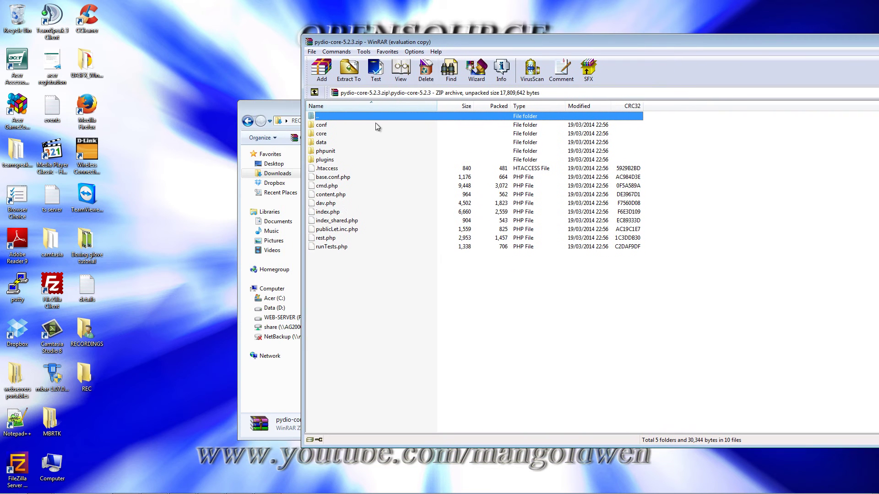
{"action": "left_click_drag", "start_coordinate": [394, 291], "coordinate": [325, 120]}
{"action": "left_click", "coordinate": [39, 485]}
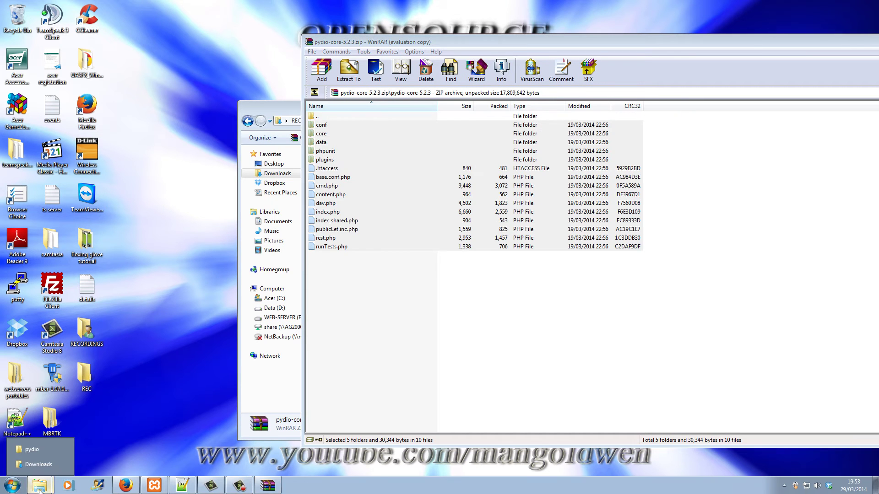
- Drag all 5 folders and 10 archive files into the empty htdocs\pydio folder
{"action": "left_click", "coordinate": [37, 450]}
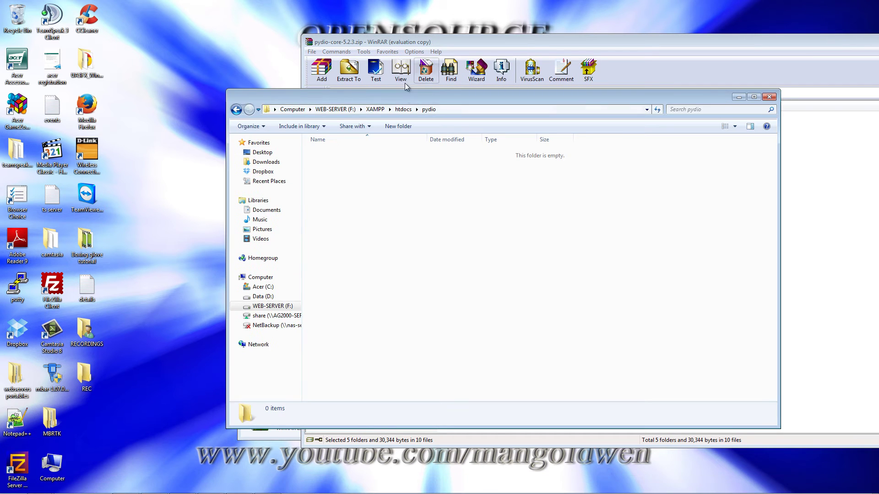
{"action": "left_click_drag", "start_coordinate": [412, 97], "coordinate": [227, 112]}
{"action": "left_click", "coordinate": [476, 321]}
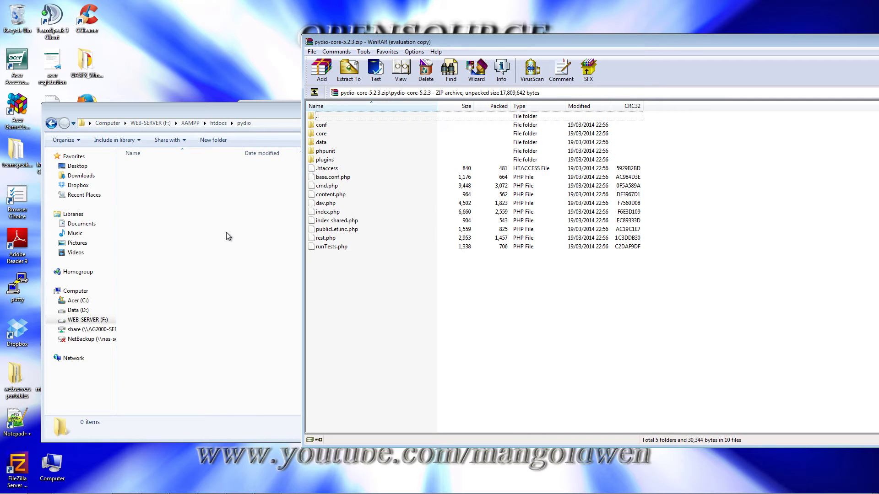
{"action": "left_click_drag", "start_coordinate": [421, 316], "coordinate": [330, 126]}
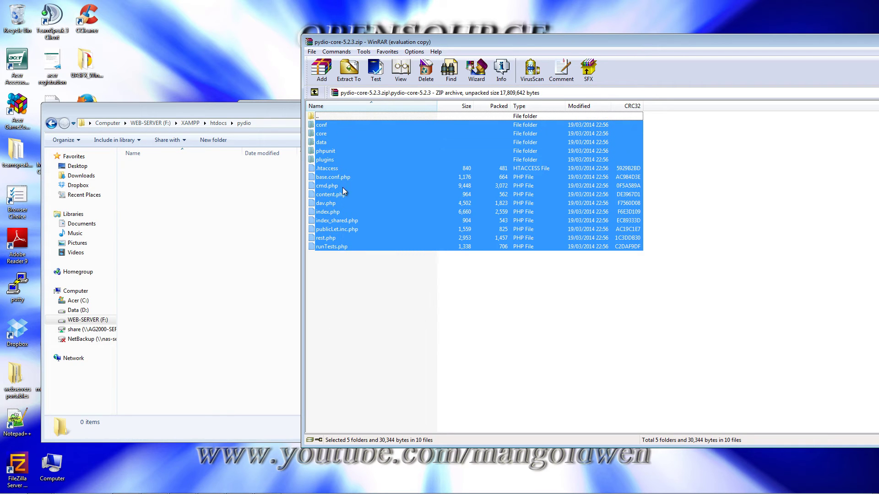
{"action": "left_click_drag", "start_coordinate": [348, 186], "coordinate": [226, 267]}
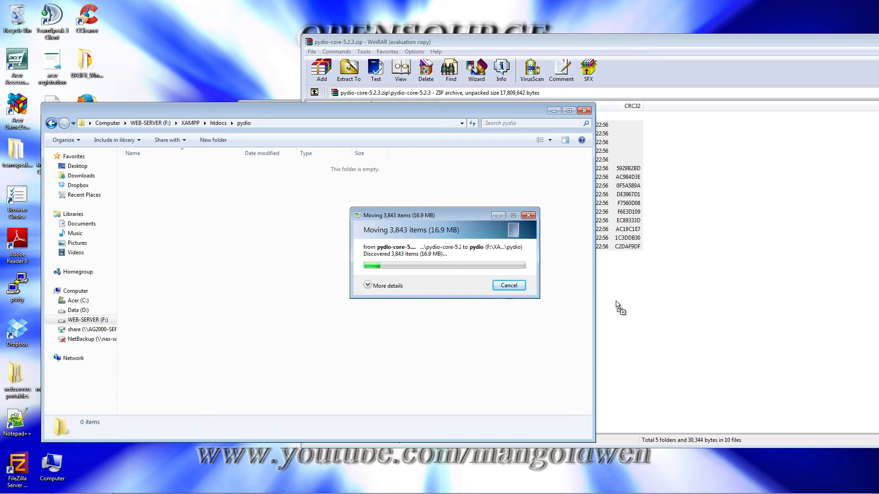
- Close WinRAR, clear the selection, and reposition the pydio folder window
{"action": "mouse_move", "coordinate": [339, 493]}
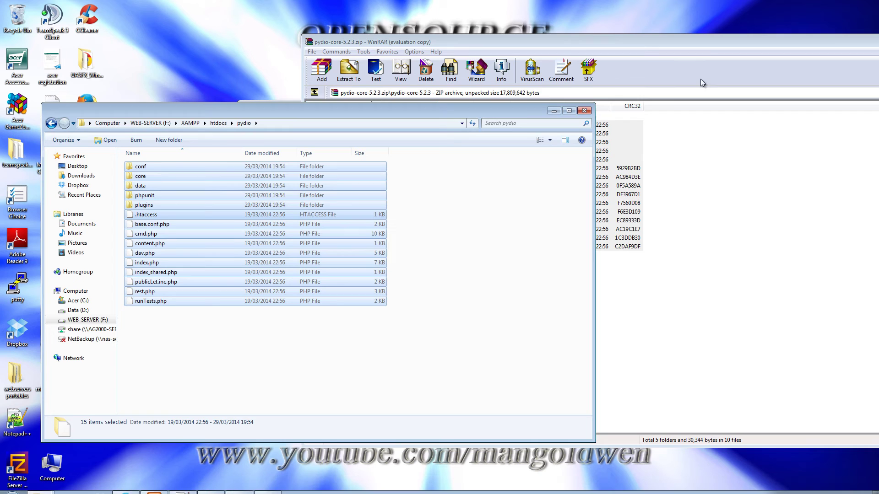
{"action": "left_click_drag", "start_coordinate": [693, 41], "coordinate": [422, 65]}
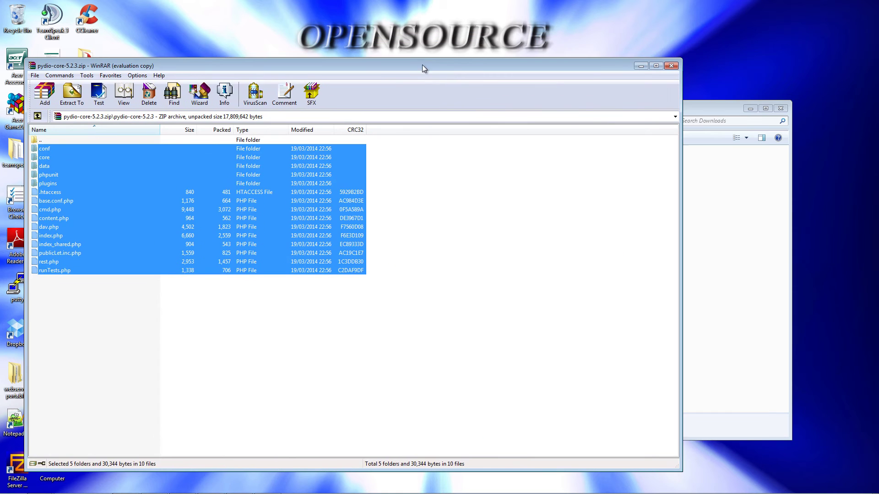
{"action": "left_click", "coordinate": [672, 66]}
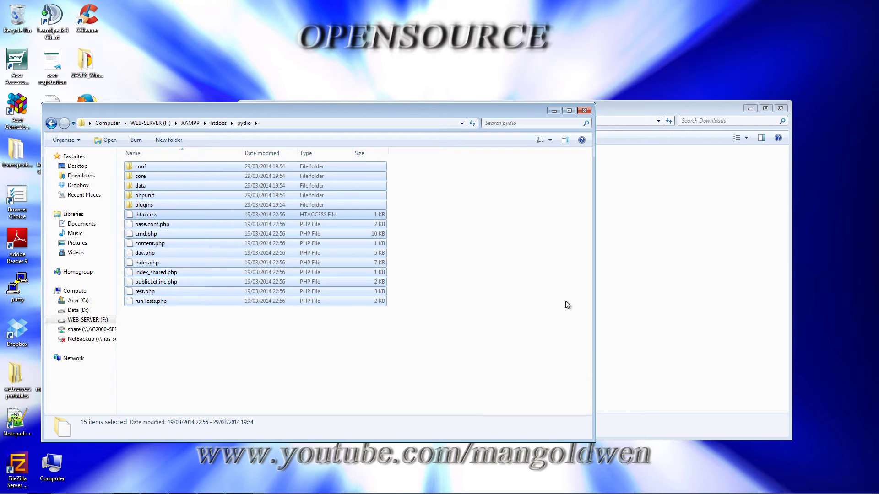
{"action": "left_click", "coordinate": [536, 348]}
{"action": "left_click_drag", "start_coordinate": [417, 111], "coordinate": [551, 62]}
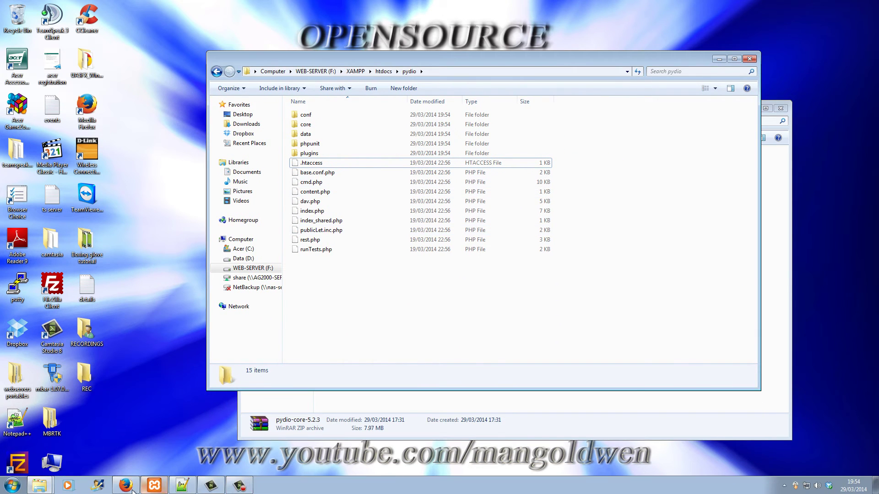
- Scroll through the Pydio Diagnostic Tool results at pydio.tk, noting the PHP Command Line warning
{"action": "left_click", "coordinate": [125, 490]}
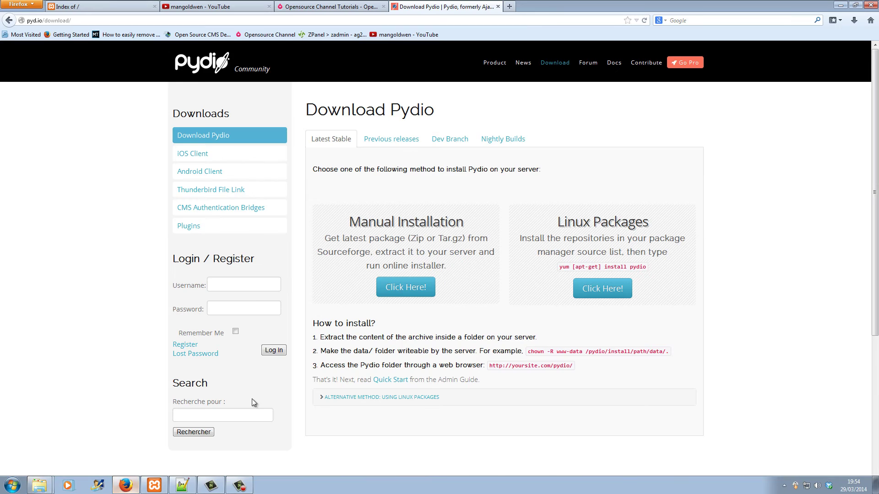
{"action": "left_click", "coordinate": [112, 8]}
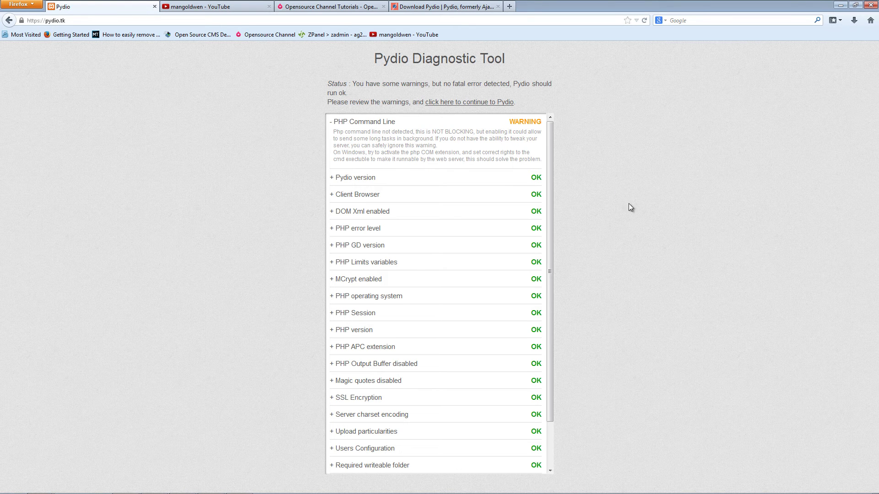
{"action": "middle_click", "coordinate": [651, 181]}
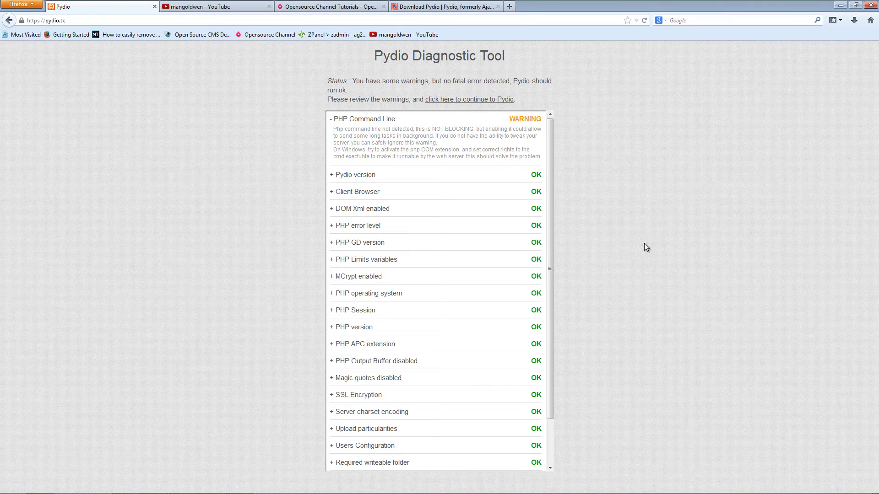
{"action": "left_click_drag", "start_coordinate": [549, 224], "coordinate": [559, 315]}
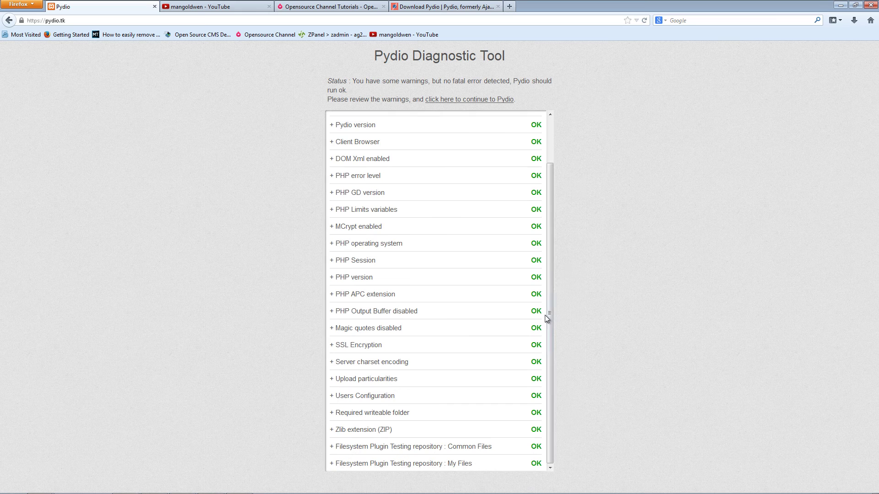
{"action": "scroll", "coordinate": [549, 314], "scroll_direction": "up", "scroll_amount": 2}
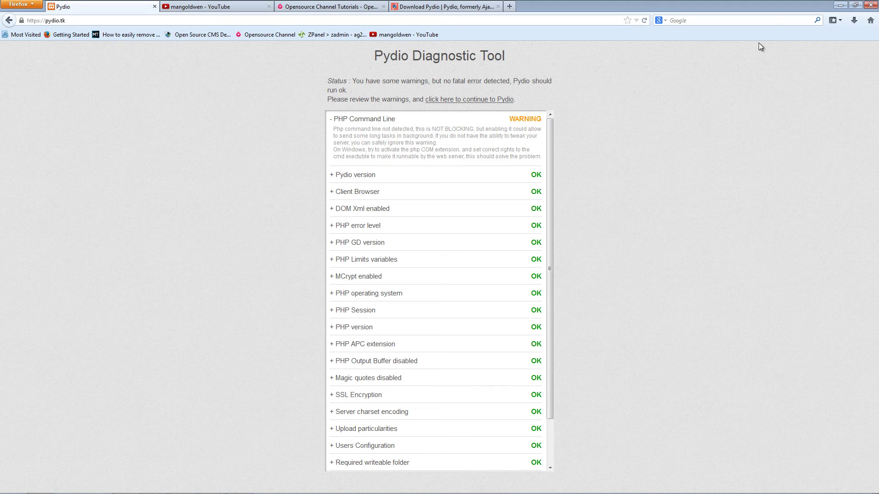
- Open php.ini in Notepad++ and inspect the php_com_dotnet.dll extension on line 991
{"action": "left_click", "coordinate": [837, 8]}
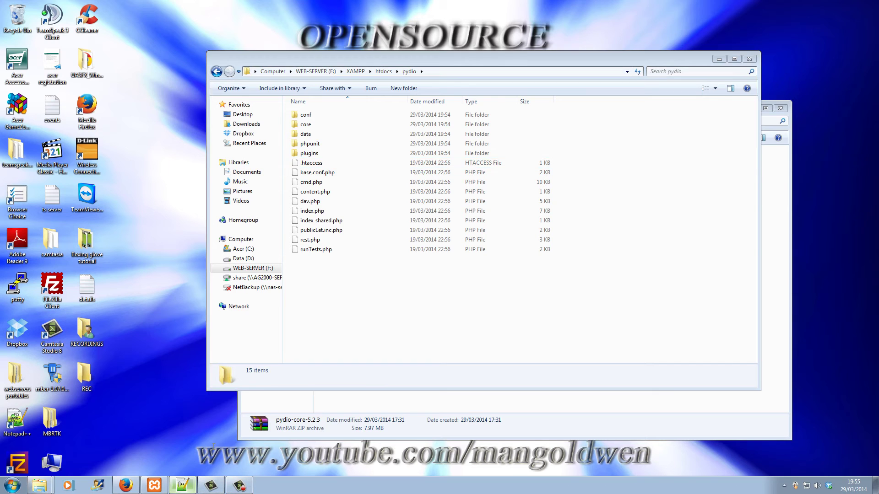
{"action": "left_click", "coordinate": [182, 485]}
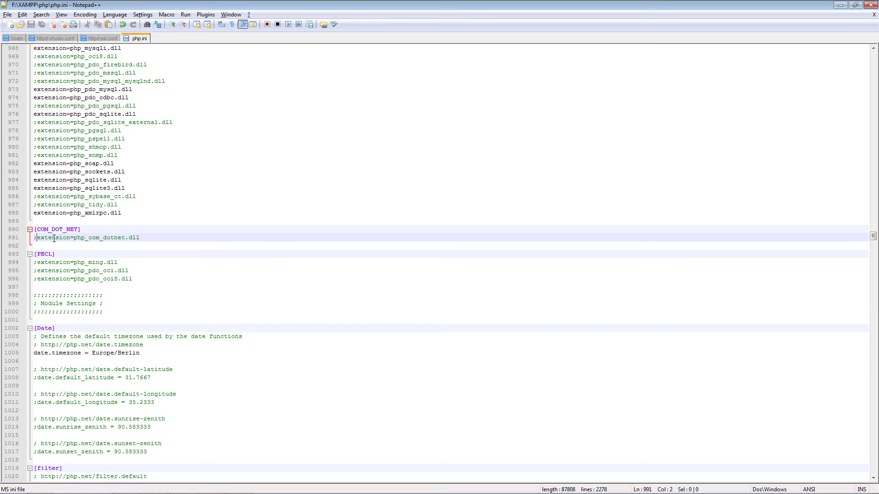
{"action": "left_click", "coordinate": [146, 238]}
{"action": "left_click_drag", "start_coordinate": [140, 237], "coordinate": [34, 238]}
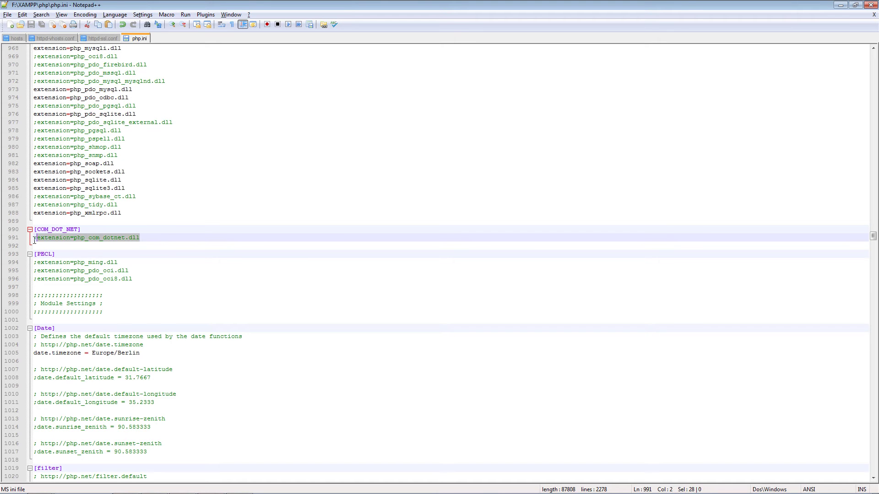
{"action": "left_click", "coordinate": [81, 242]}
- Remove and restore the semicolon on line 991, save php.ini, and minimize Notepad++
{"action": "left_click", "coordinate": [37, 239]}
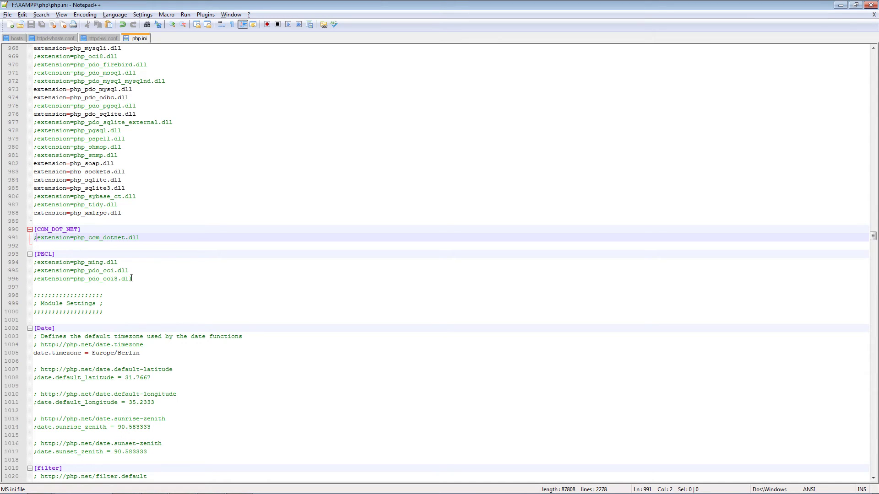
{"action": "key", "text": "BackSpace"}
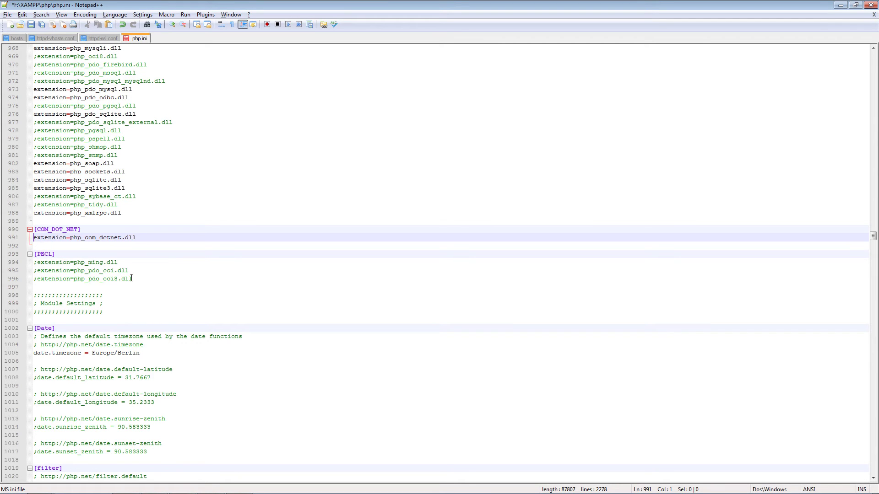
{"action": "type", "text": ";"}
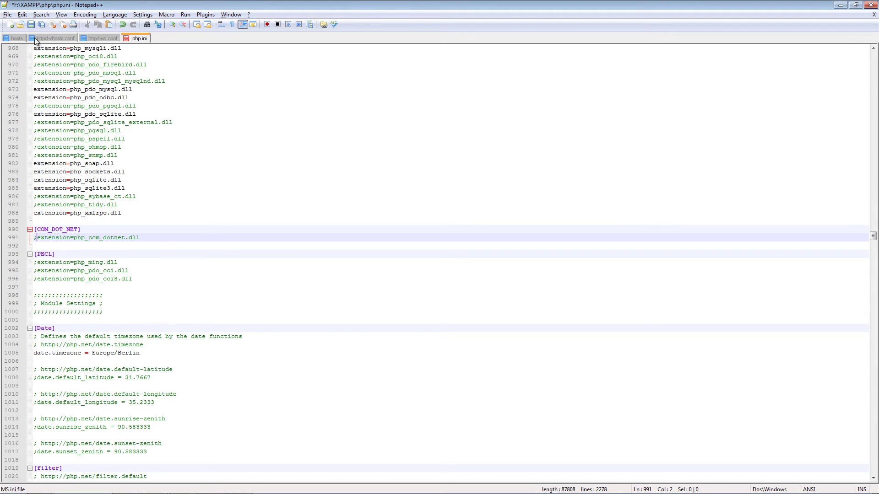
{"action": "left_click", "coordinate": [31, 24]}
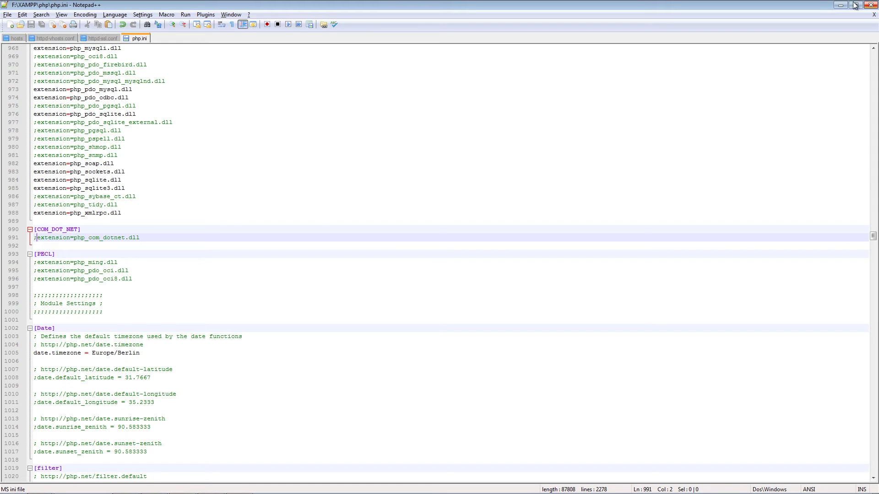
{"action": "left_click", "coordinate": [840, 6]}
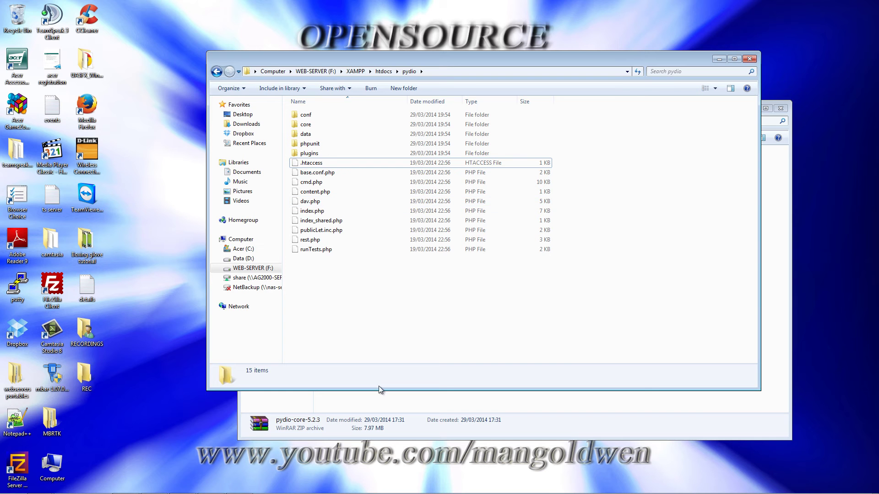
- Return to the diagnostic page, continue on to Pydio, and launch the Setup Wizard
{"action": "left_click", "coordinate": [154, 486]}
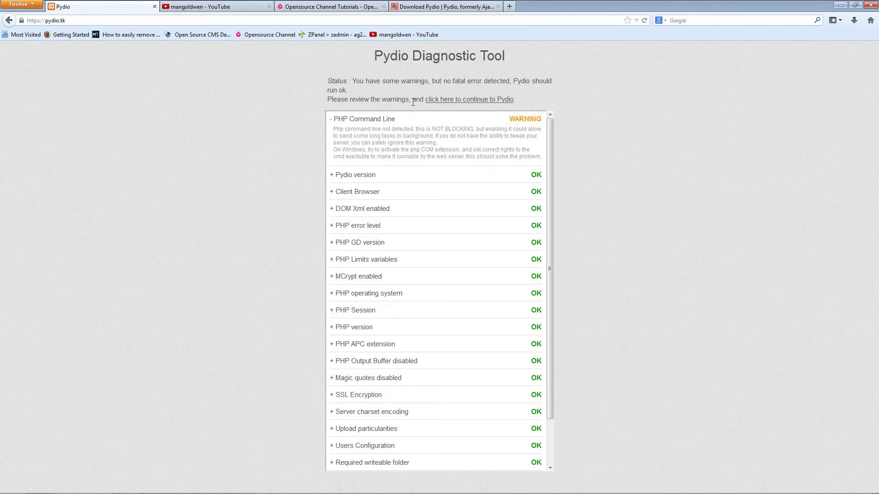
{"action": "left_click", "coordinate": [464, 100]}
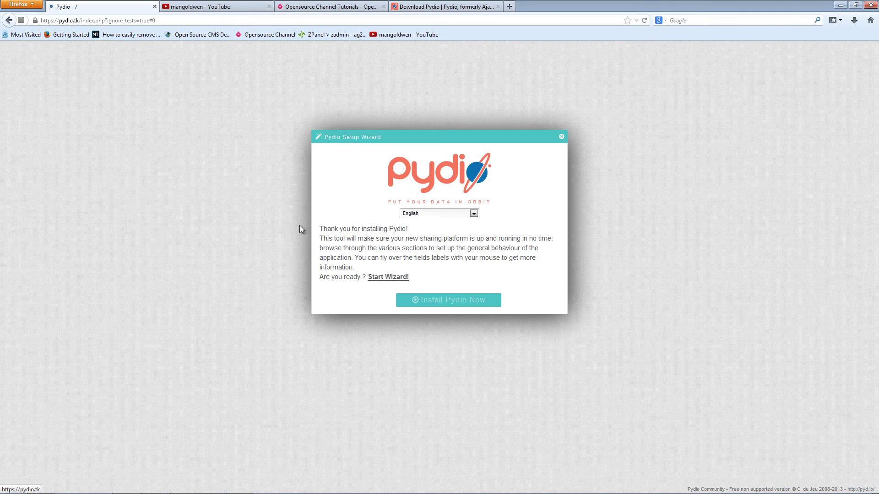
{"action": "left_click", "coordinate": [391, 278]}
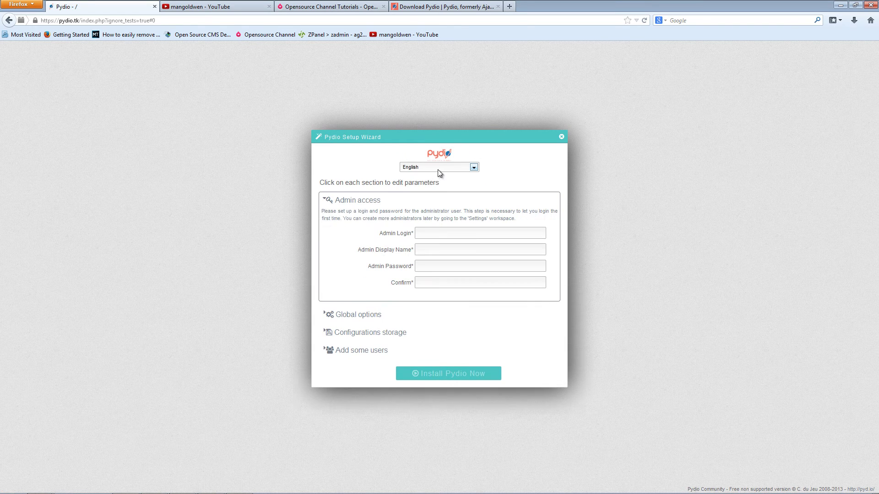
- Fill in admin login 'admin', enter and confirm the admin password, and advance to Global options
{"action": "left_click", "coordinate": [447, 209]}
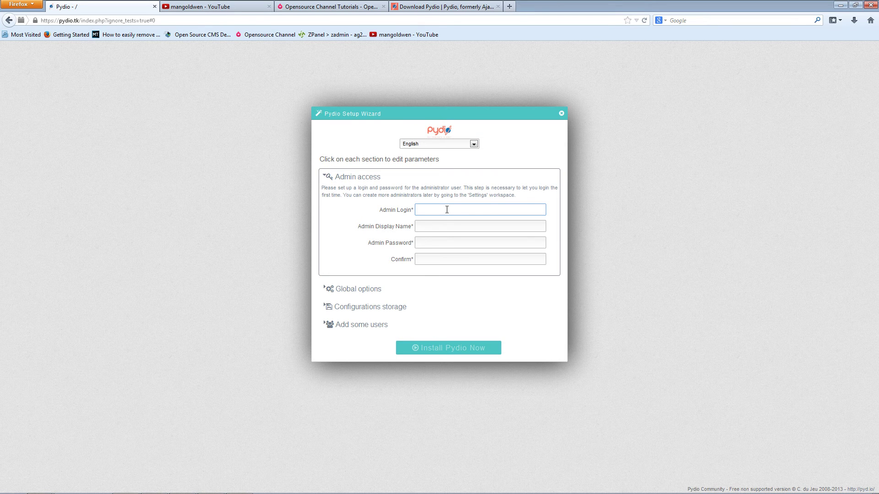
{"action": "type", "text": "admin"}
{"action": "key", "text": "Tab"}
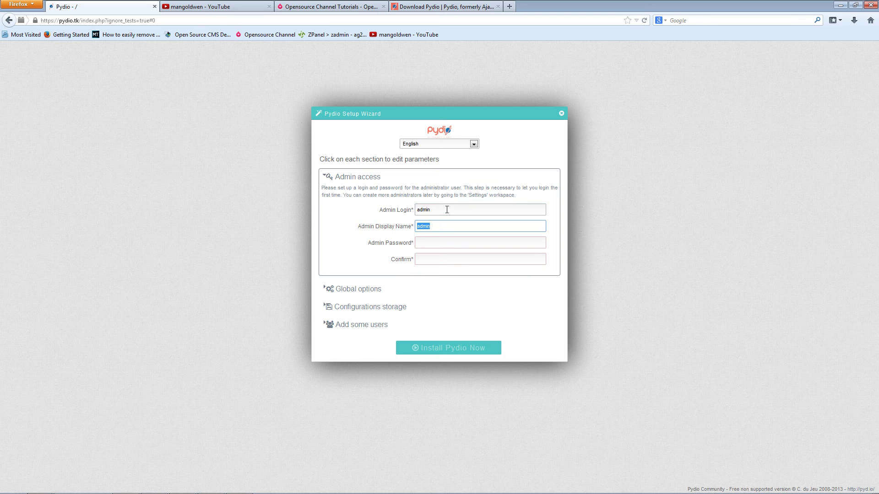
{"action": "key", "text": "Tab"}
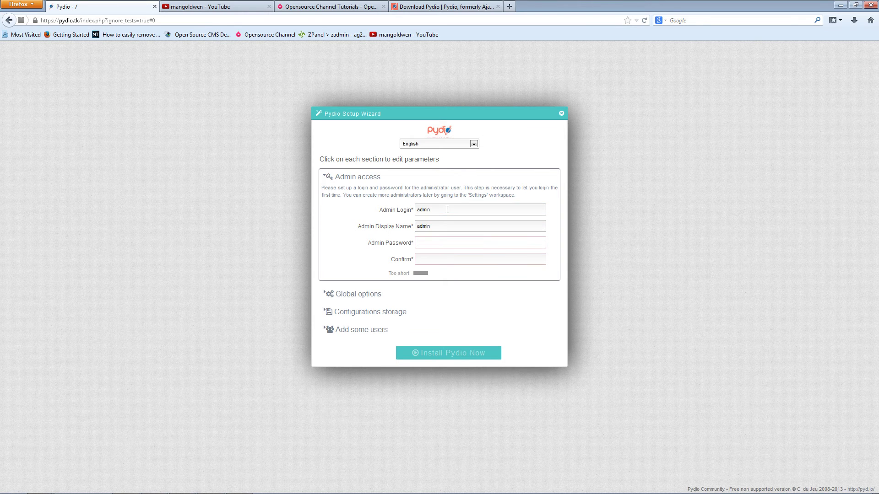
{"action": "type", "text": "admin123"}
{"action": "key", "text": "Tab"}
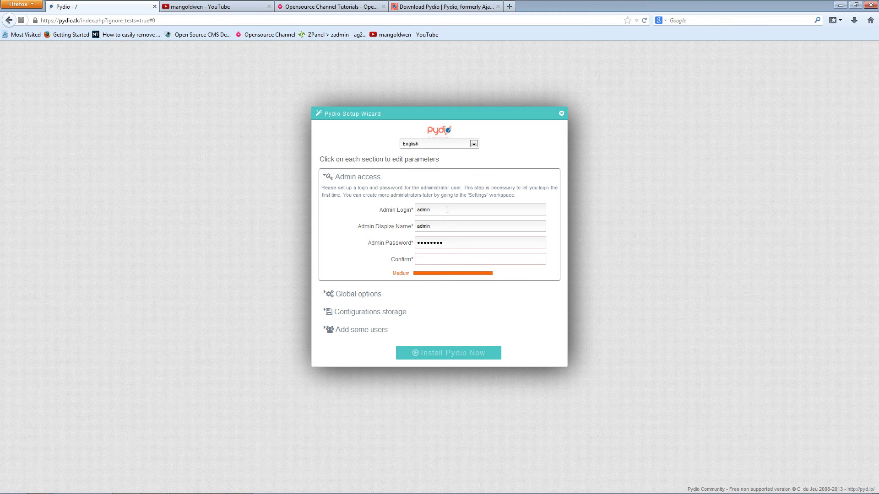
{"action": "type", "text": "admin123"}
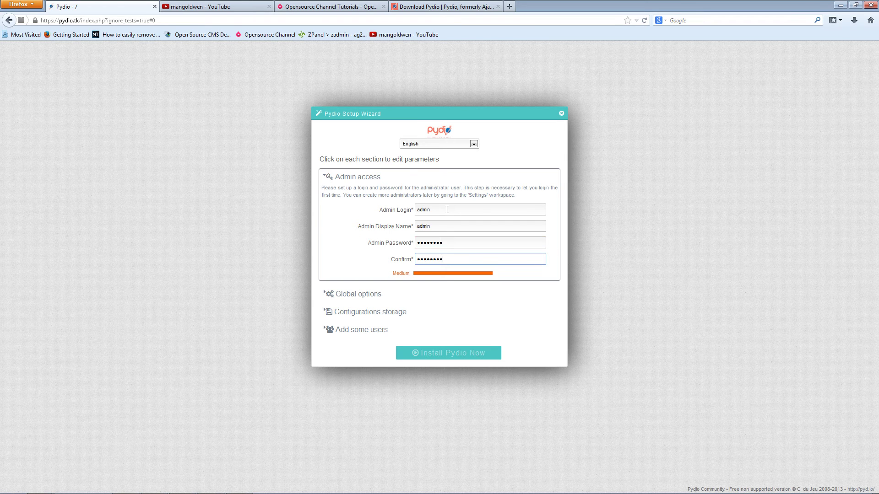
{"action": "key", "text": "Tab"}
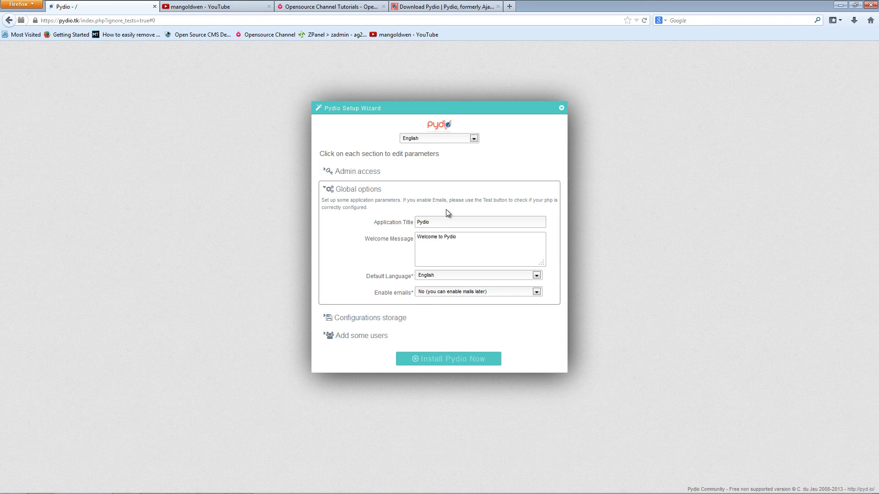
- Set Enable emails to Yes, pick Sendmail as PHP mailer, and enter the administrator's e-mail address
{"action": "left_click", "coordinate": [452, 291]}
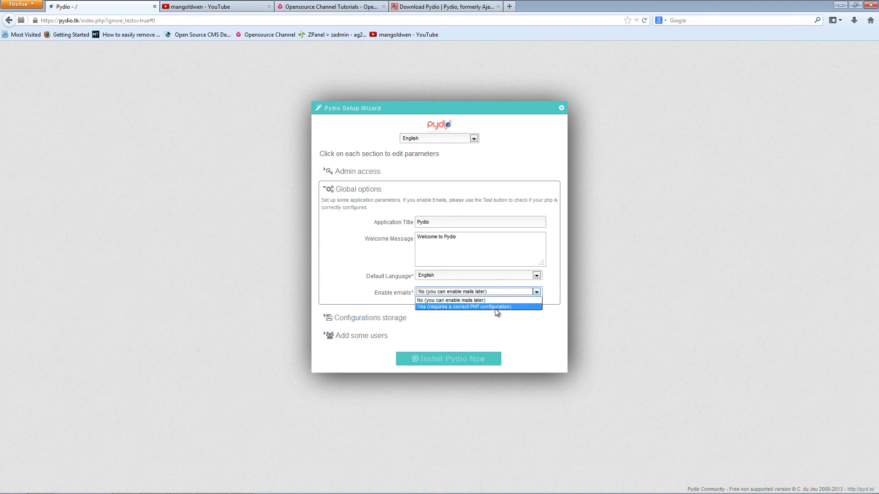
{"action": "left_click", "coordinate": [475, 307]}
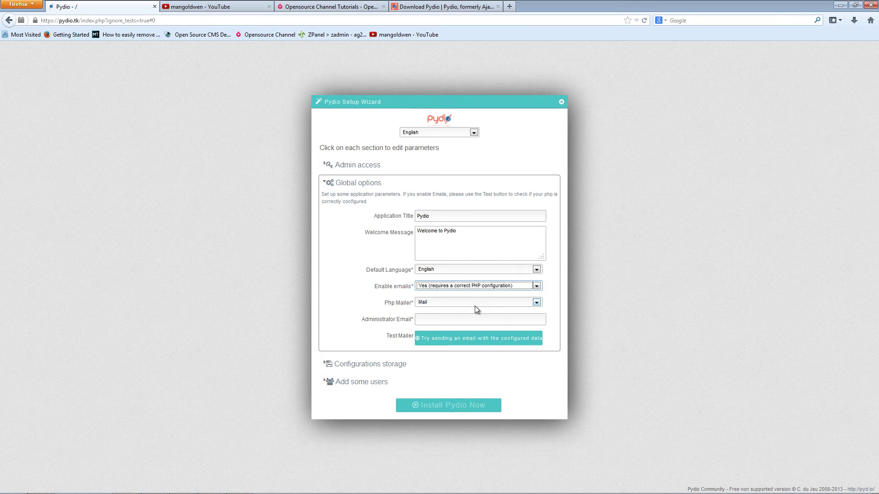
{"action": "left_click", "coordinate": [459, 289]}
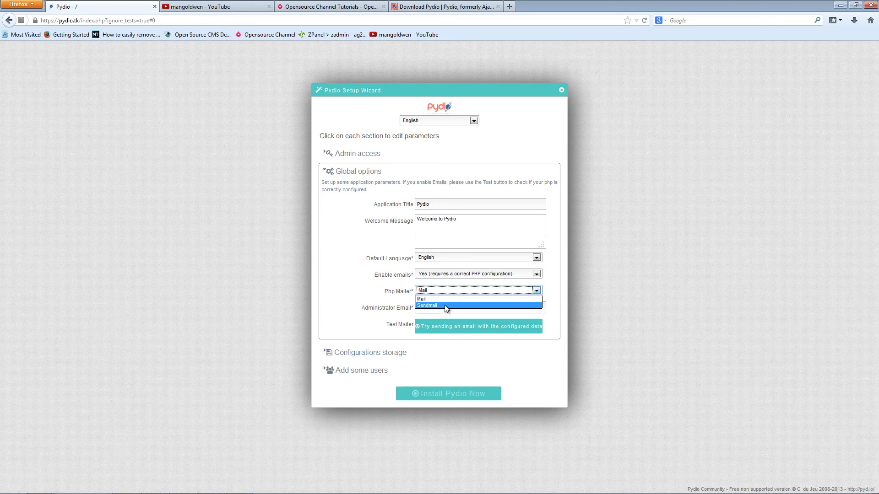
{"action": "left_click", "coordinate": [446, 305]}
{"action": "left_click", "coordinate": [447, 307]}
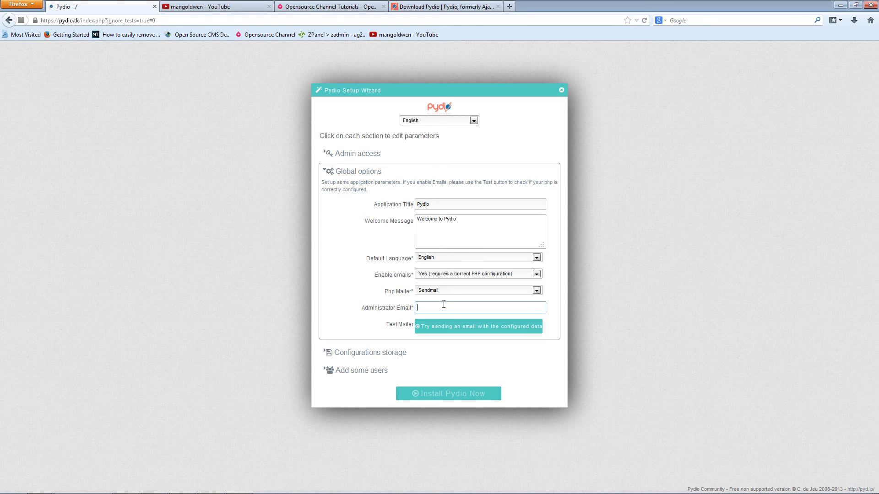
{"action": "left_click", "coordinate": [452, 276]}
{"action": "left_click", "coordinate": [450, 295]}
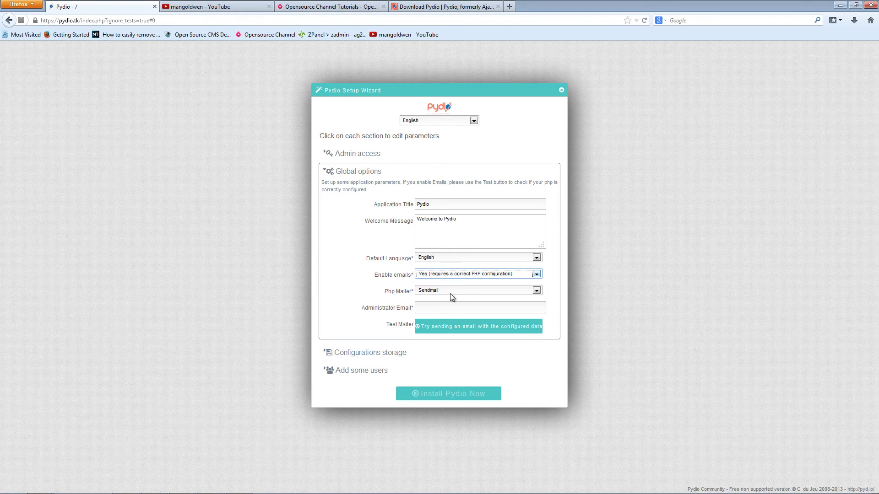
{"action": "left_click", "coordinate": [438, 307]}
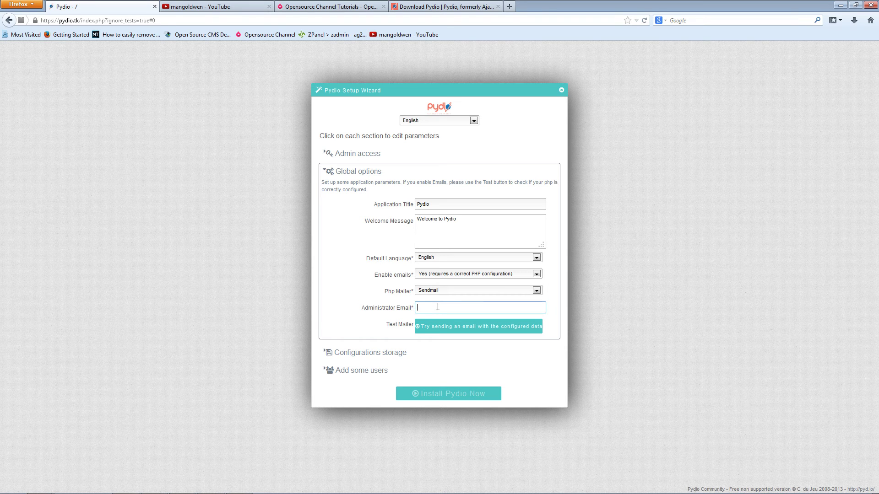
- Set configurations storage type to 'No DB (Quick Start, not for production)' and expand Add some users
{"action": "left_click", "coordinate": [390, 356]}
{"action": "left_click", "coordinate": [441, 270]}
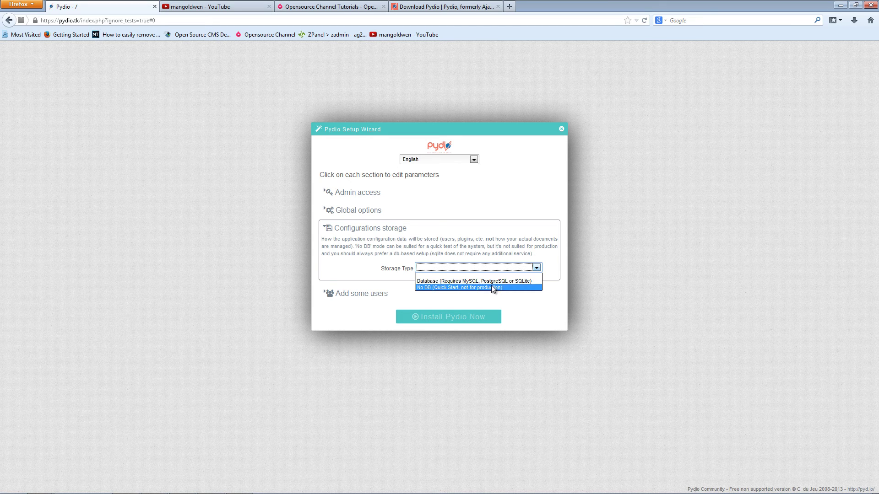
{"action": "left_click", "coordinate": [460, 287]}
{"action": "left_click", "coordinate": [458, 267]}
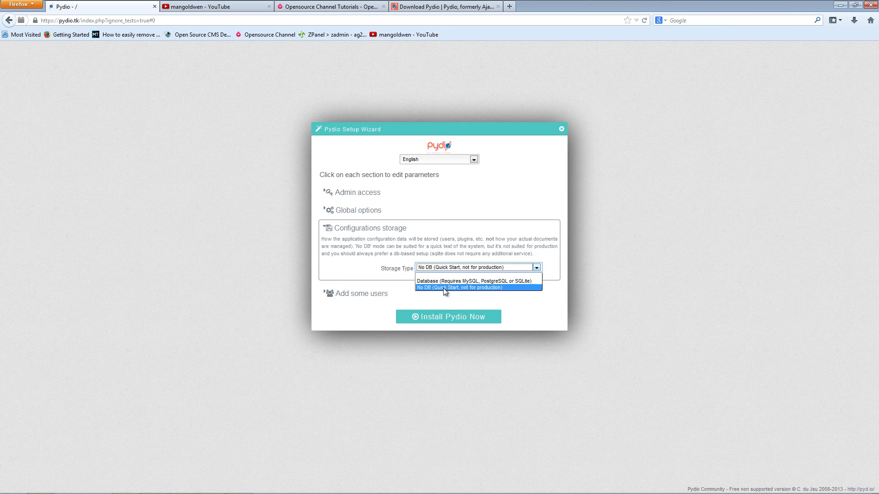
{"action": "left_click", "coordinate": [488, 288]}
{"action": "left_click", "coordinate": [466, 296]}
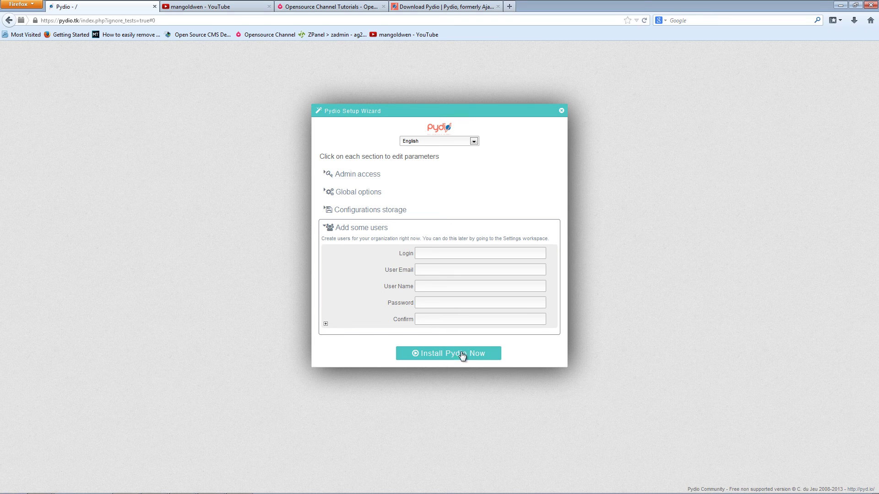
- Install Pydio, then log in as admin with the admin password and Remember Me ticked
{"action": "left_click", "coordinate": [443, 358]}
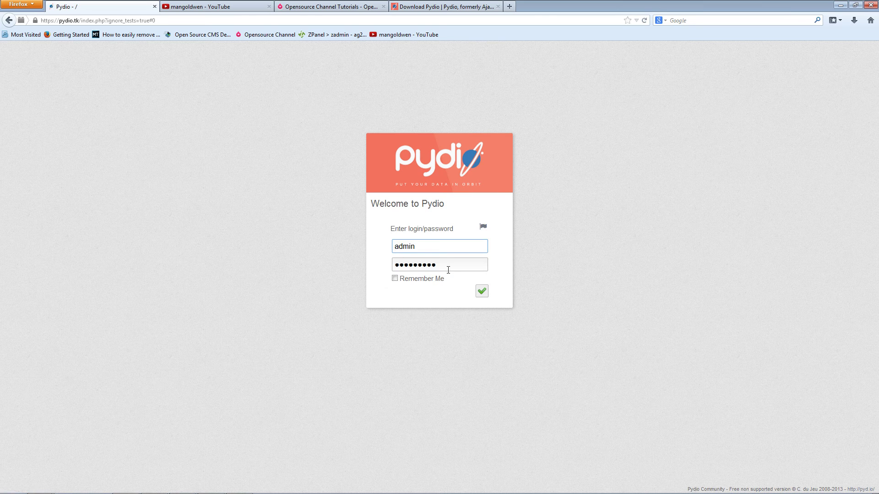
{"action": "left_click_drag", "start_coordinate": [448, 270], "coordinate": [373, 261]}
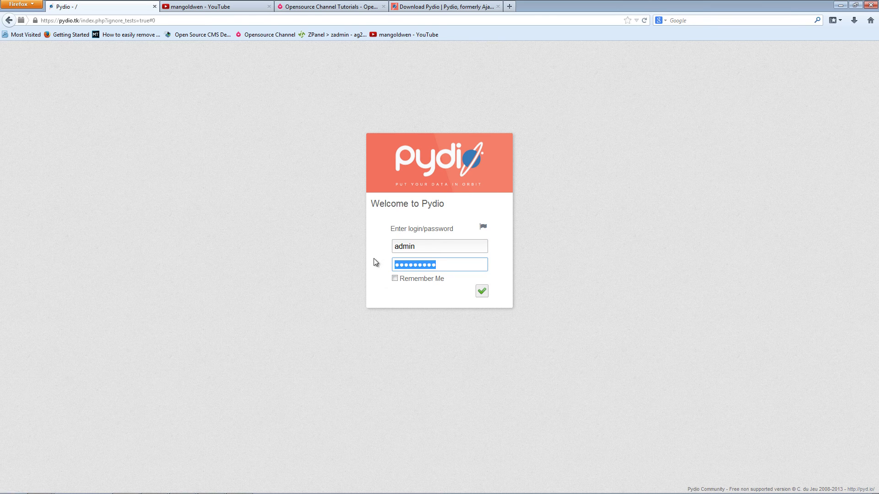
{"action": "type", "text": "pydio123"}
{"action": "left_click", "coordinate": [395, 278]}
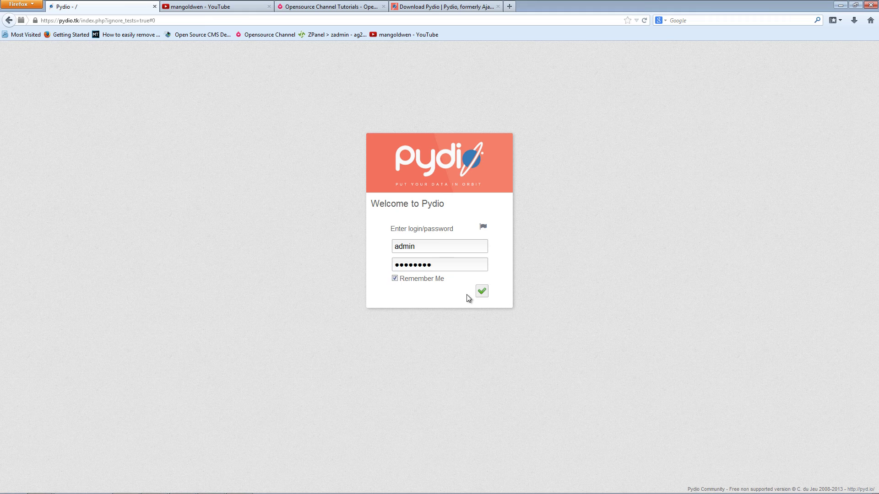
{"action": "left_click", "coordinate": [480, 291]}
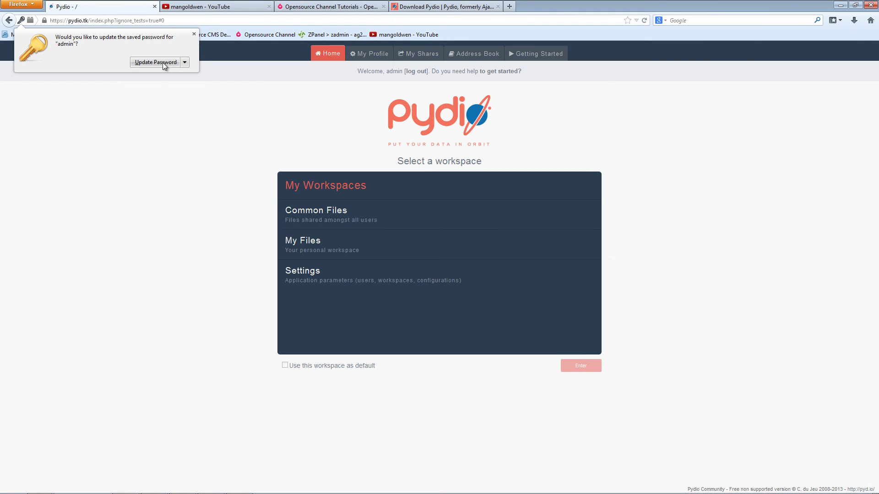
- Accept Firefox's Update Password prompt to store the admin's new password
{"action": "left_click", "coordinate": [163, 62]}
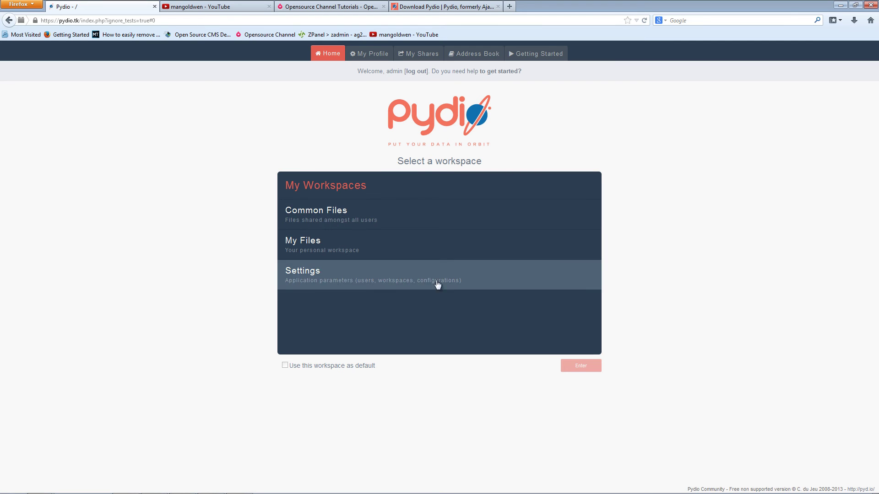
- Enter the Settings workspace and try opening the Workspaces & Users section
{"action": "left_click", "coordinate": [379, 281]}
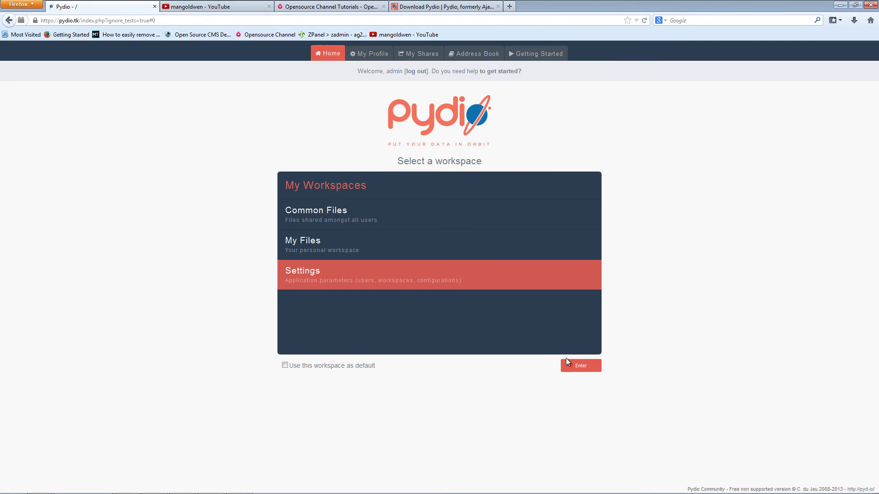
{"action": "left_click", "coordinate": [578, 372]}
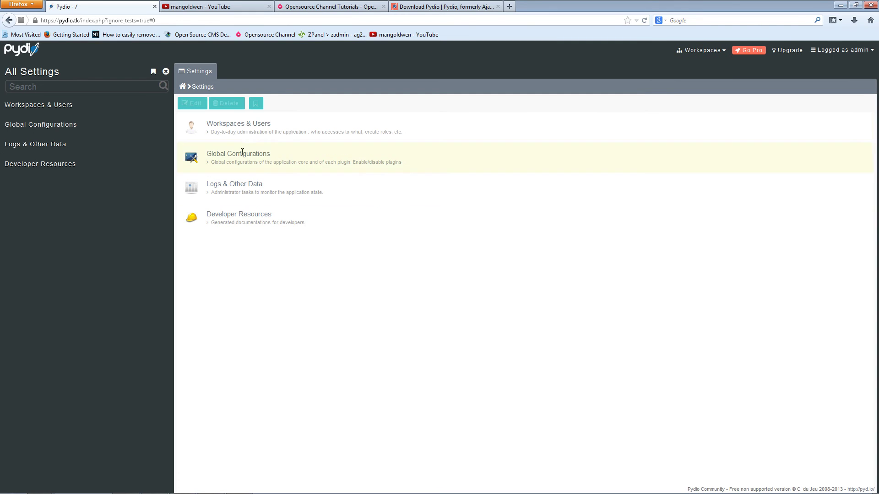
{"action": "left_click", "coordinate": [246, 123]}
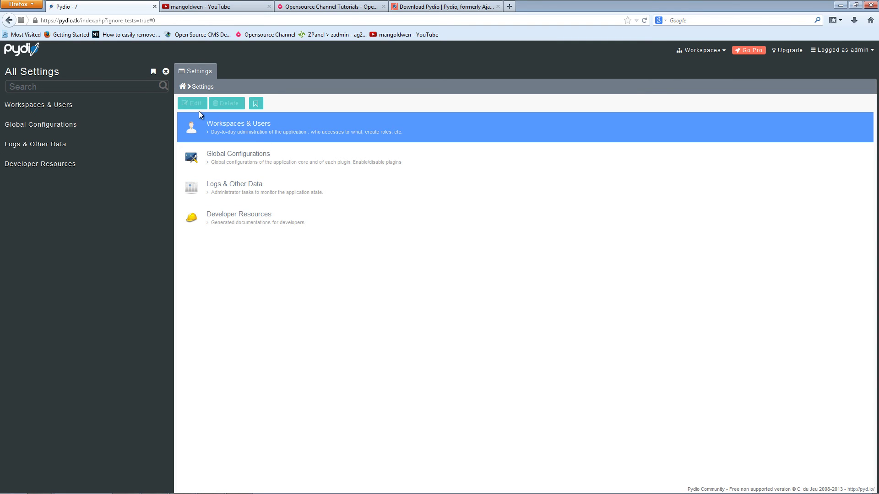
{"action": "double_click", "coordinate": [193, 128]}
- Open Global Configurations > Feature plugins > Action to list the Action plugins
{"action": "left_click", "coordinate": [231, 162]}
{"action": "double_click", "coordinate": [230, 158]}
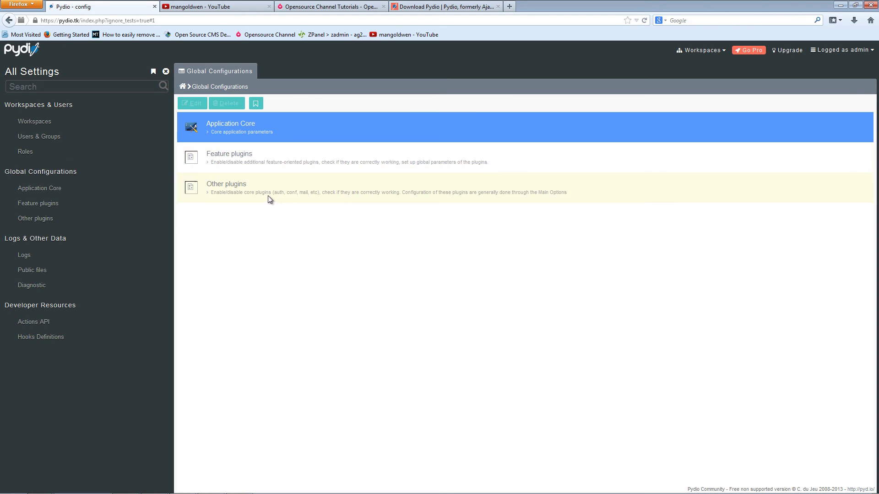
{"action": "double_click", "coordinate": [233, 161]}
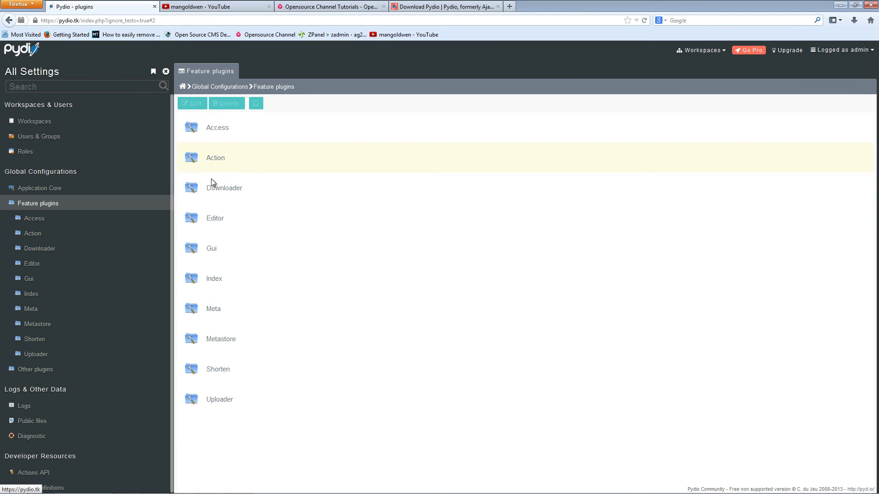
{"action": "double_click", "coordinate": [218, 155]}
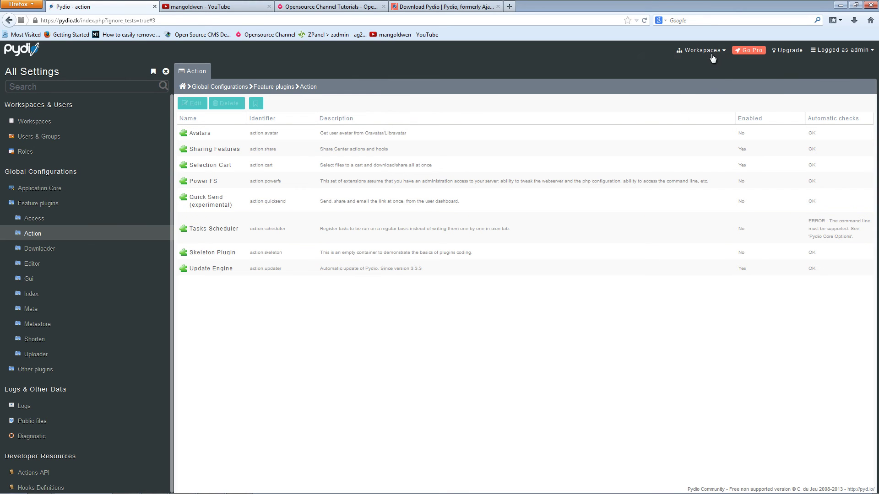
- Switch to the My Files workspace and select the Recycle Bin to view its details
{"action": "mouse_move", "coordinate": [712, 57]}
{"action": "left_click", "coordinate": [675, 122]}
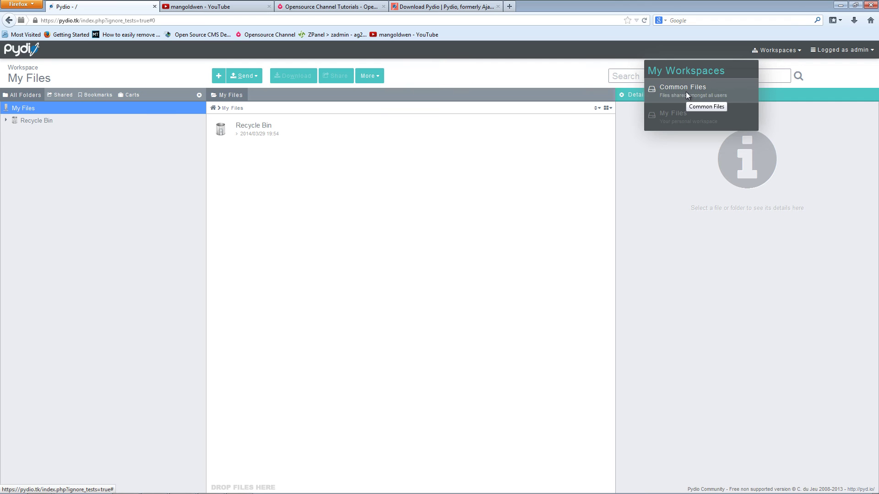
{"action": "left_click", "coordinate": [376, 250]}
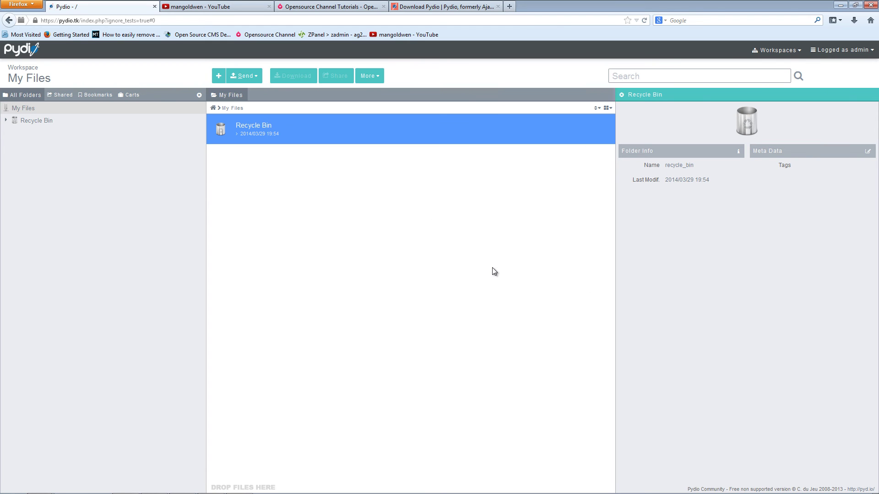
- Start an upload from the computer and open the file browser
{"action": "mouse_move", "coordinate": [238, 79]}
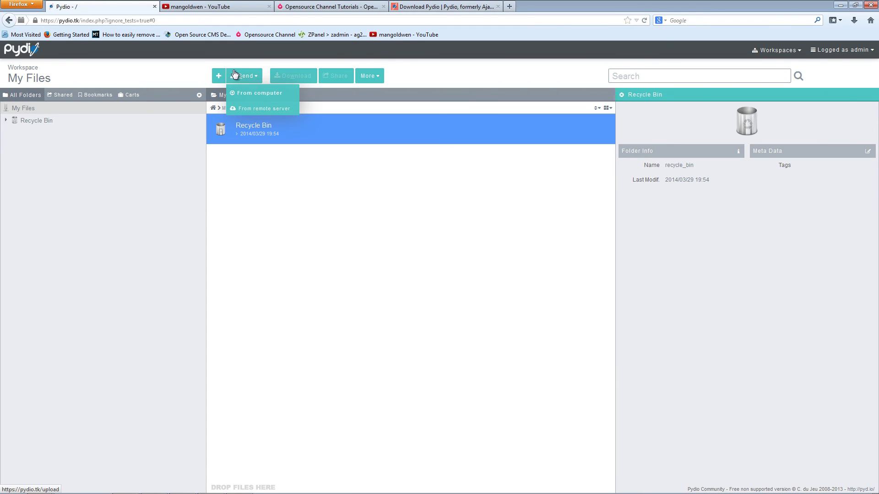
{"action": "left_click", "coordinate": [255, 94]}
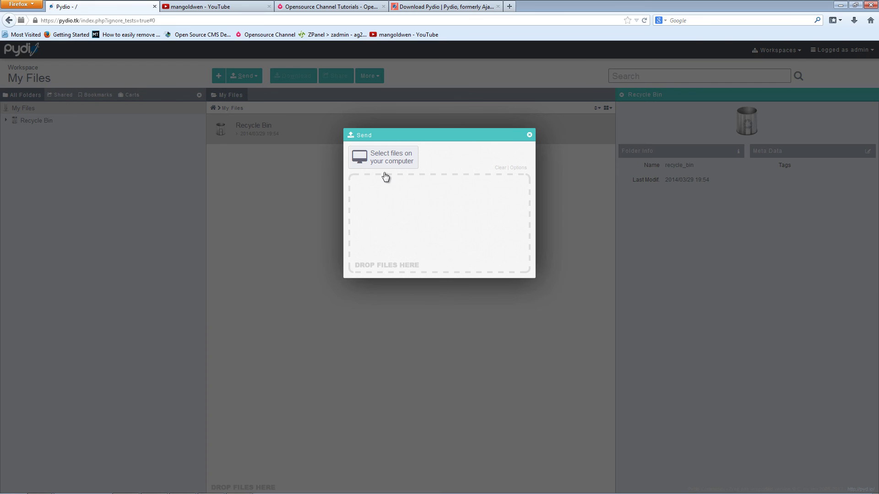
{"action": "left_click", "coordinate": [359, 157]}
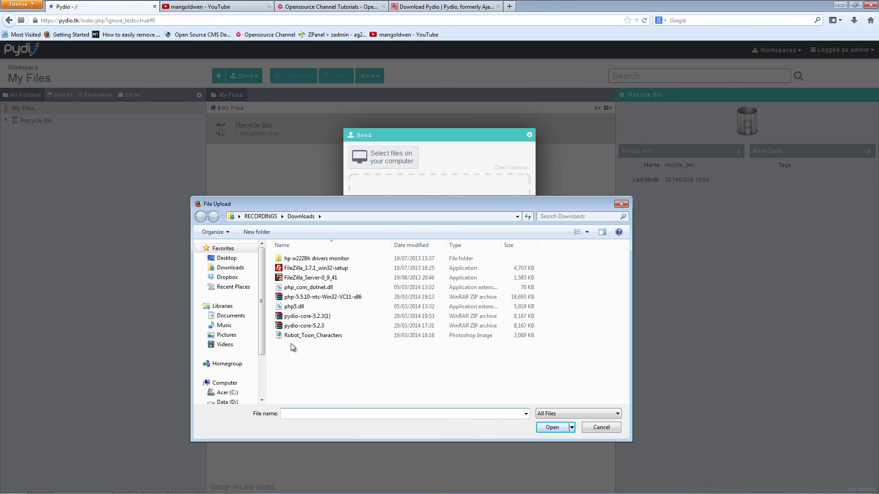
- Select all eight photos in Pictures > Sample Pictures and upload them
{"action": "left_click", "coordinate": [227, 335]}
{"action": "double_click", "coordinate": [345, 305]}
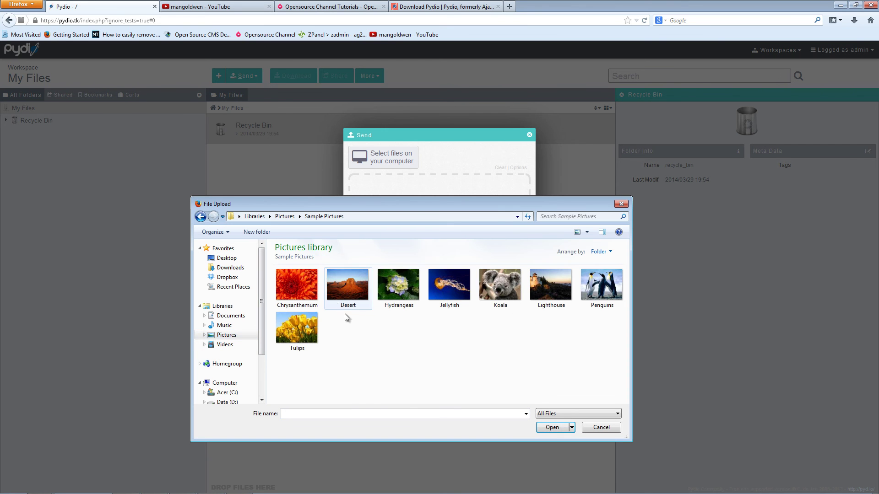
{"action": "left_click_drag", "start_coordinate": [591, 354], "coordinate": [276, 276]}
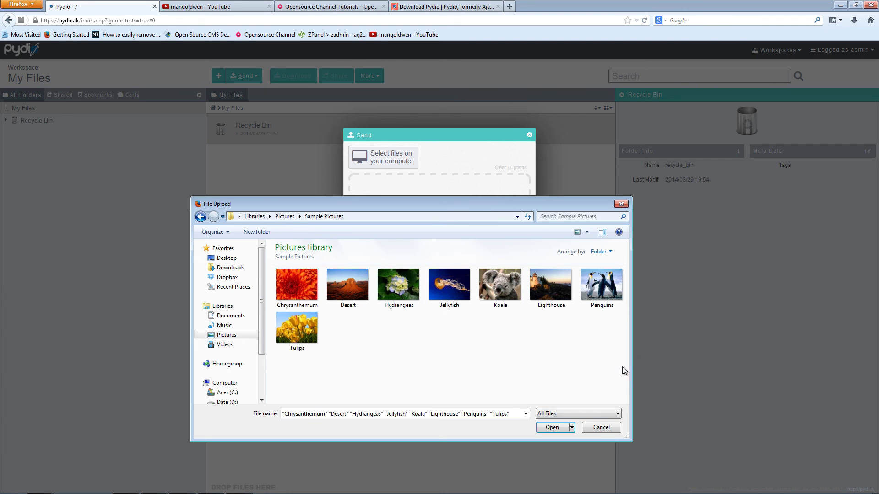
{"action": "left_click_drag", "start_coordinate": [616, 367], "coordinate": [317, 297]}
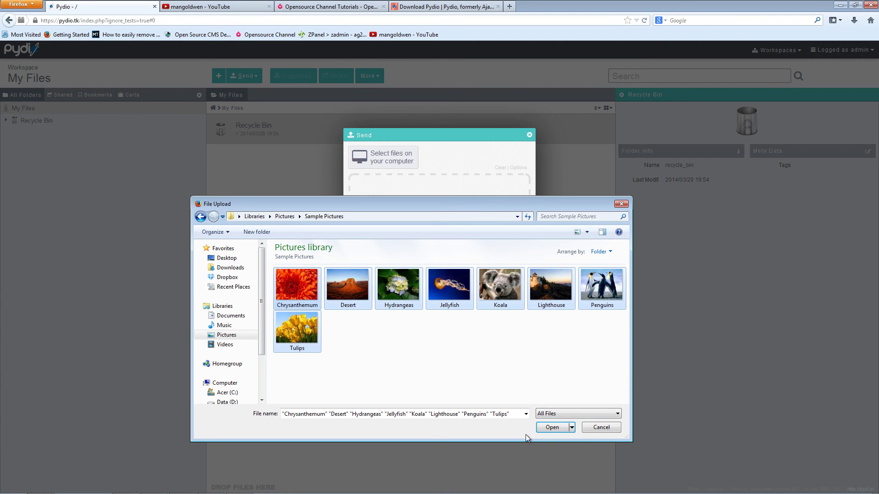
{"action": "left_click", "coordinate": [554, 428]}
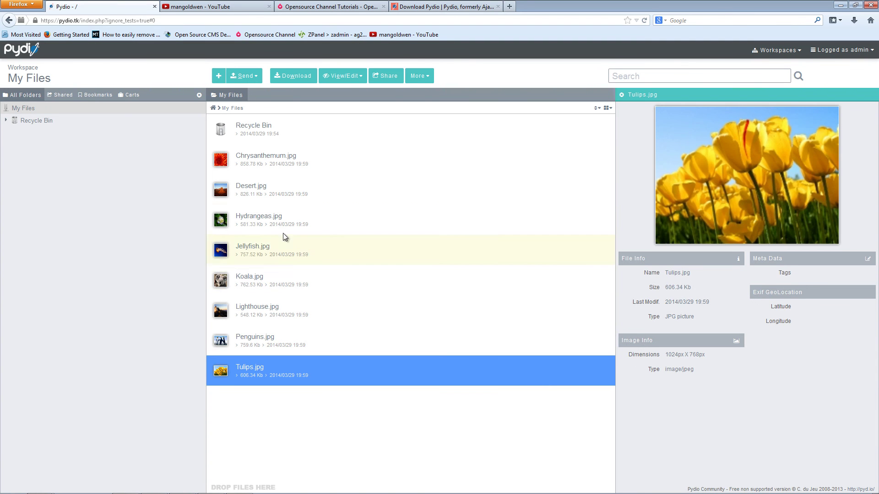
- Generate a public share link for Desert.jpg and show it as a QR code
{"action": "left_click", "coordinate": [261, 191]}
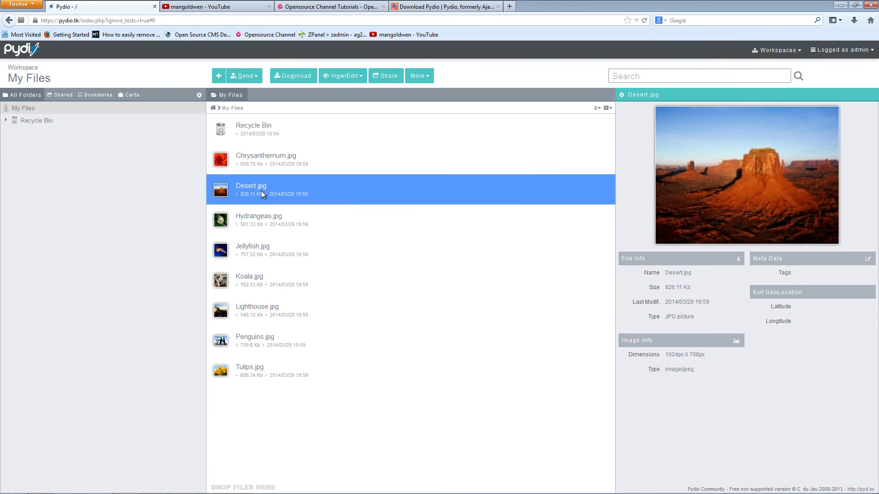
{"action": "left_click", "coordinate": [388, 77]}
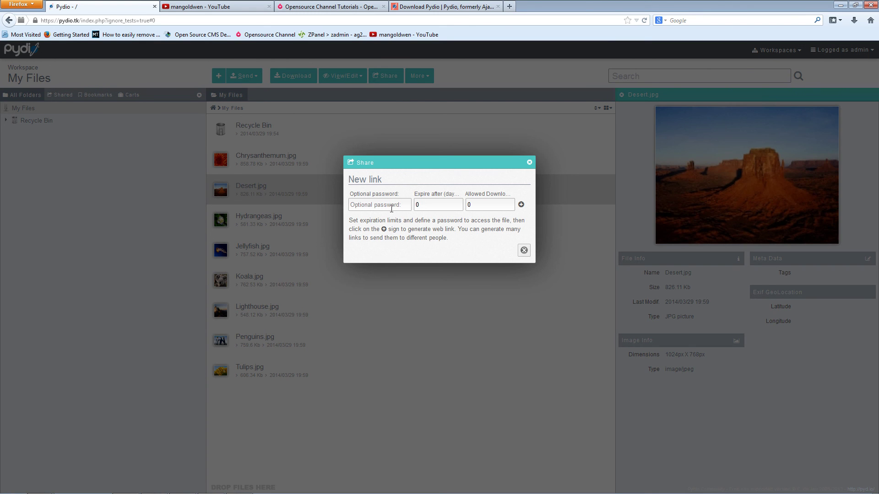
{"action": "left_click", "coordinate": [522, 205]}
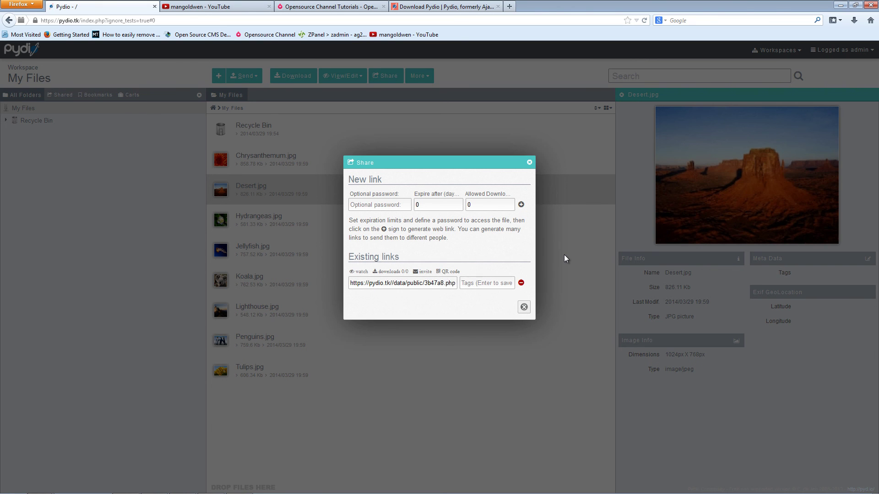
{"action": "left_click", "coordinate": [449, 271]}
- Select and copy the generated link URL
{"action": "left_click", "coordinate": [355, 284]}
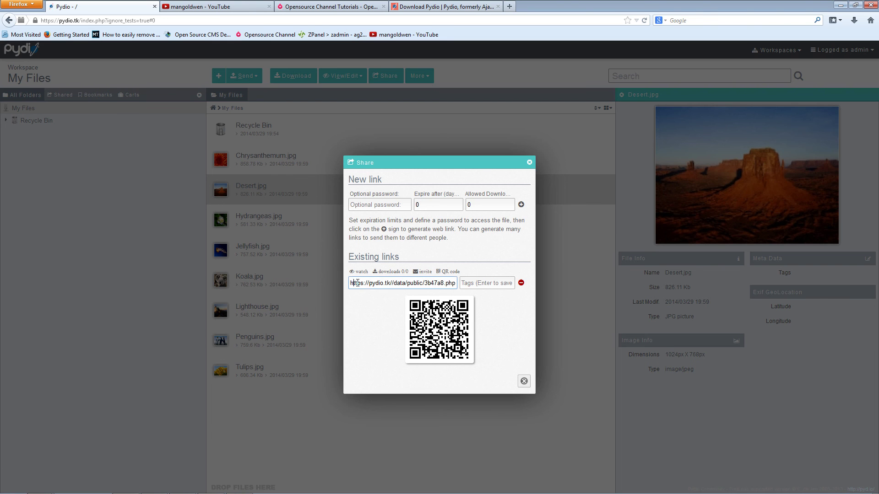
{"action": "key", "text": "shift+Right"}
{"action": "key", "text": "shift+Right"}
{"action": "key", "text": "shift+Right"}
{"action": "key", "text": "shift+Right"}
{"action": "key", "text": "shift+Right"}
{"action": "key", "text": "shift+Right"}
{"action": "key", "text": "shift+Right"}
{"action": "key", "text": "shift+Right"}
{"action": "key", "text": "shift+Right"}
{"action": "key", "text": "shift+Right"}
{"action": "key", "text": "shift+Right"}
{"action": "key", "text": "shift+Right"}
{"action": "key", "text": "shift+Right"}
{"action": "key", "text": "shift+Right"}
{"action": "key", "text": "shift+Right"}
{"action": "key", "text": "shift+Right"}
{"action": "key", "text": "shift+Right"}
{"action": "key", "text": "shift+Right"}
{"action": "key", "text": "shift+Right"}
{"action": "key", "text": "shift+Right"}
{"action": "mouse_move", "coordinate": [350, 284]}
{"action": "left_mouse_down"}
{"action": "mouse_move", "coordinate": [462, 285]}
{"action": "mouse_move", "coordinate": [344, 287]}
{"action": "left_mouse_up"}
{"action": "key", "text": "cmd+c"}
{"action": "left_click", "coordinate": [454, 283]}
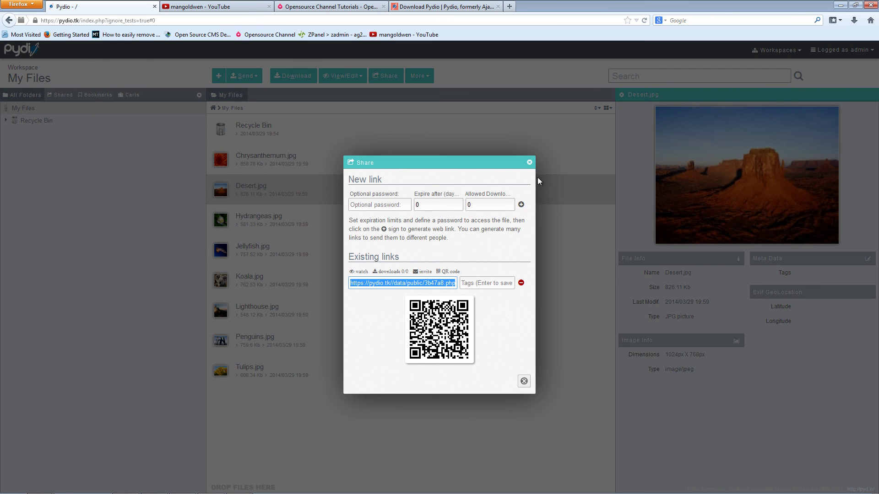
- Close the share window and load the copied public link in a new tab
{"action": "left_click", "coordinate": [529, 164]}
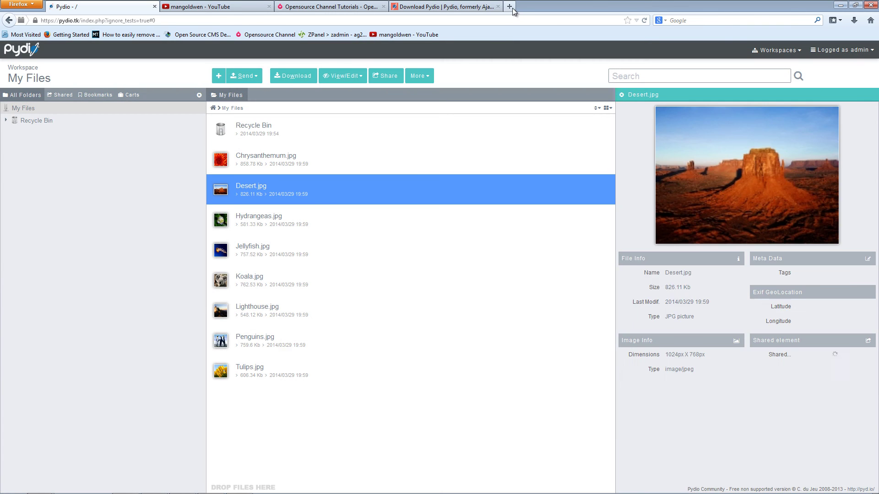
{"action": "left_click", "coordinate": [509, 6]}
{"action": "right_click", "coordinate": [500, 20]}
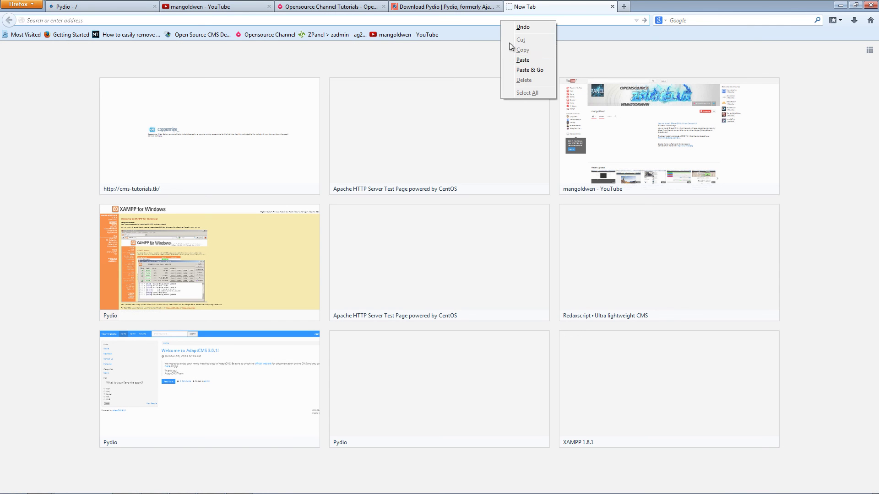
{"action": "left_click", "coordinate": [530, 58]}
{"action": "key", "text": "Return"}
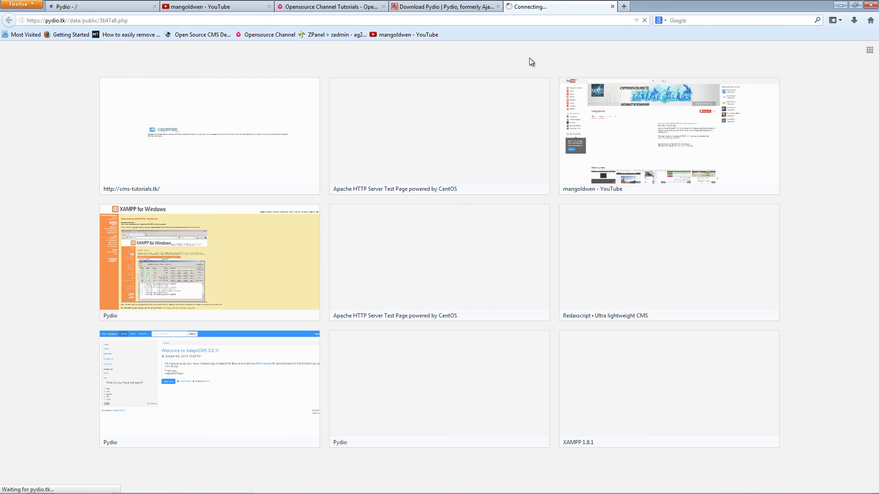
- Download Desert.jpg from the public page, cancel the file prompt, and return to My Files
{"action": "left_click", "coordinate": [434, 181]}
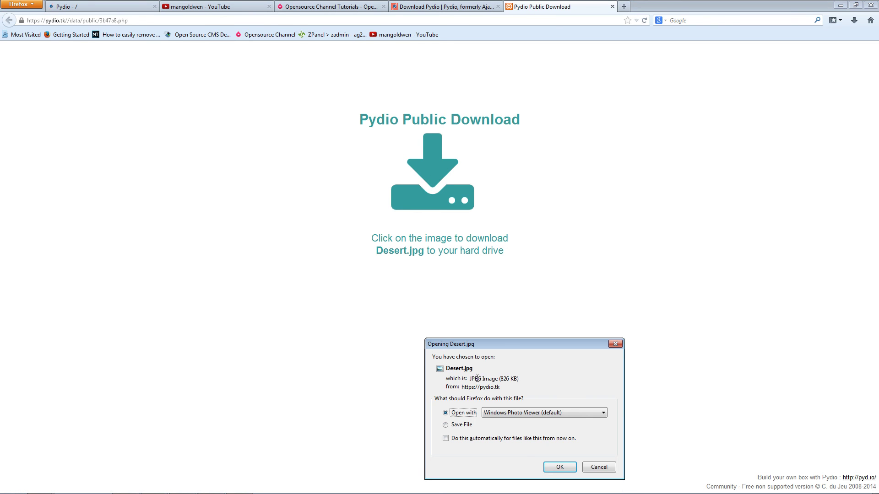
{"action": "left_click", "coordinate": [599, 468]}
{"action": "left_click", "coordinate": [101, 7]}
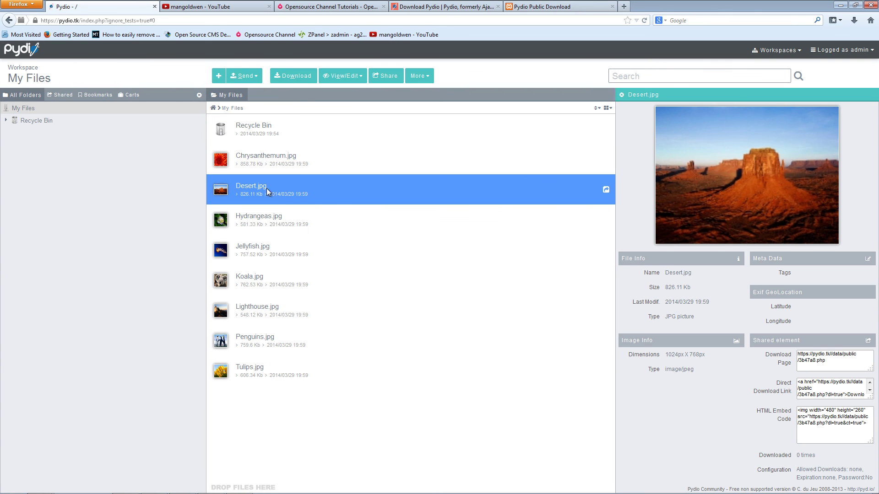
- Delete Desert.jpg's existing public link in the Share dialog and close it
{"action": "left_click", "coordinate": [384, 76]}
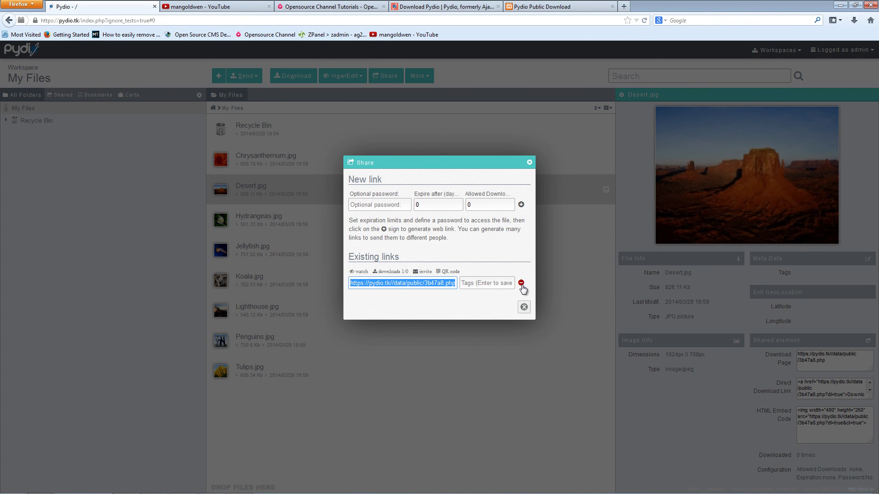
{"action": "left_click", "coordinate": [521, 283]}
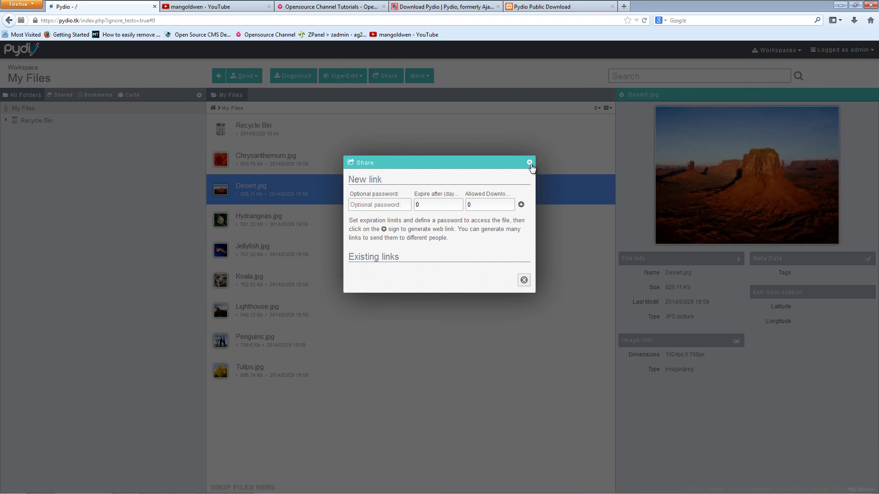
{"action": "key", "text": "Escape"}
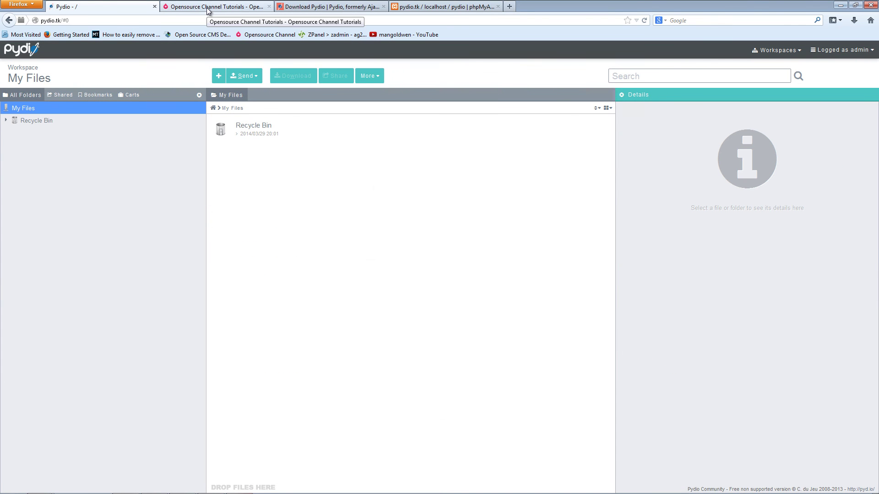
- Load the channel's YouTube videos page from the bookmark in a new tab, then return to Opensource Channel Tutorials
{"action": "left_click", "coordinate": [207, 11]}
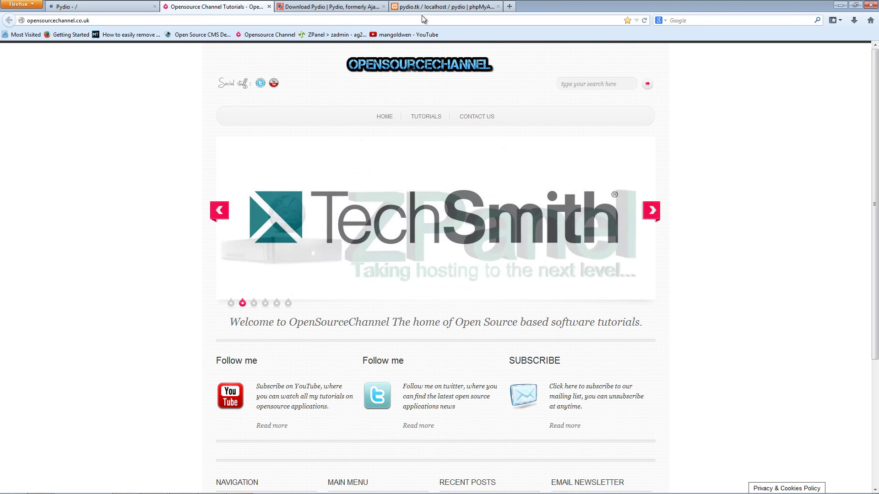
{"action": "left_click", "coordinate": [510, 7]}
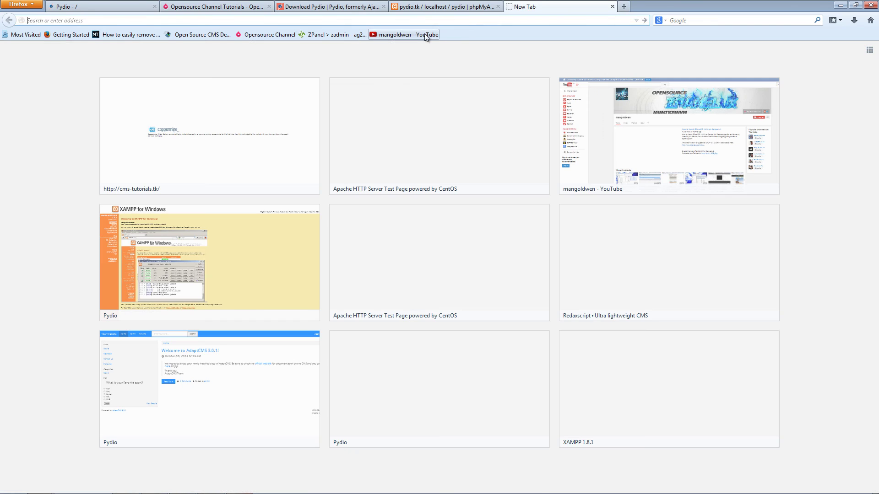
{"action": "left_click", "coordinate": [424, 34]}
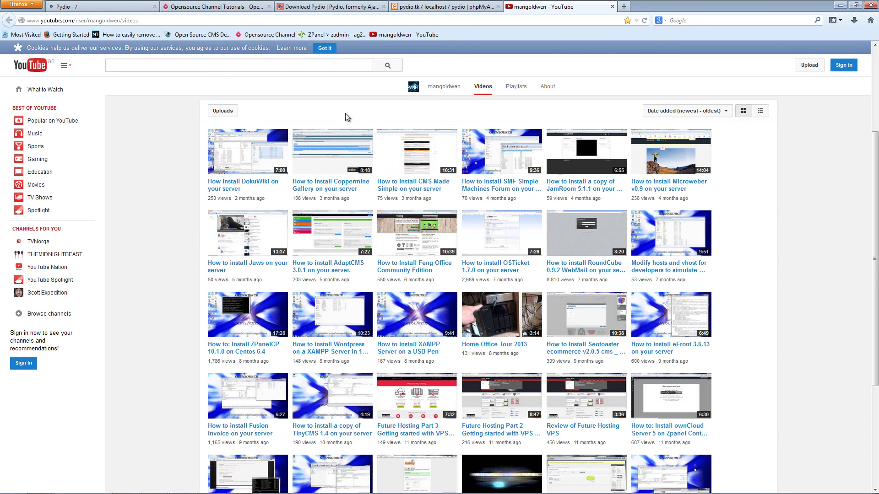
{"action": "left_click", "coordinate": [243, 7]}
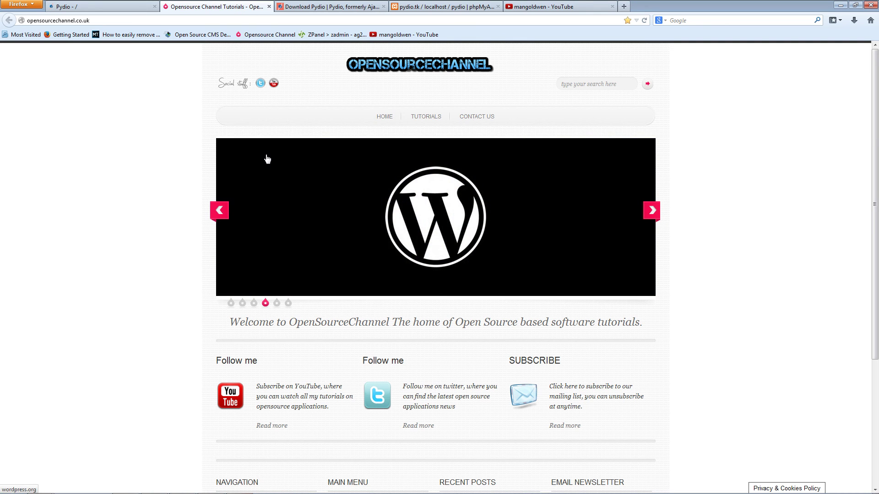